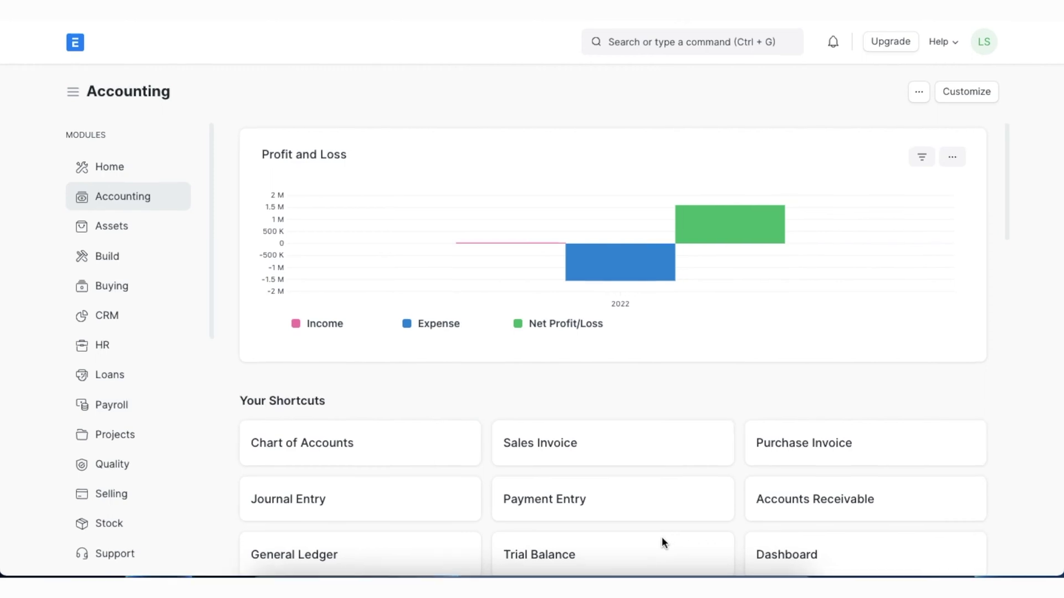
Scroll the Accounting workspace down to the Banking and Payments links.
scroll(662, 538, "down", 10)
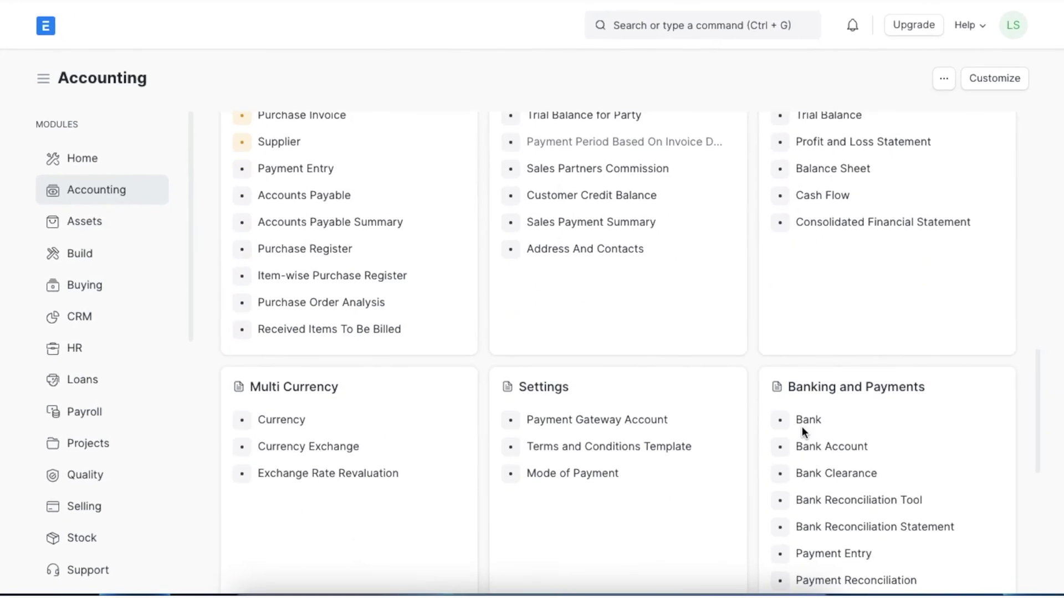
scroll(802, 426, "down", 1)
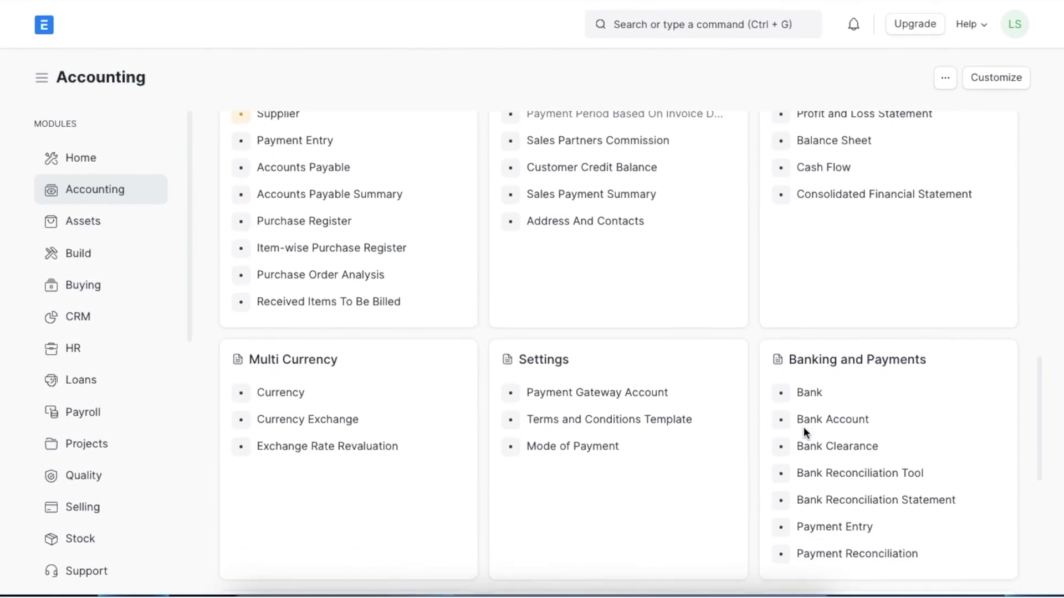
Start a new bank account named 'Axis Bank - FP'.
left_click(820, 420)
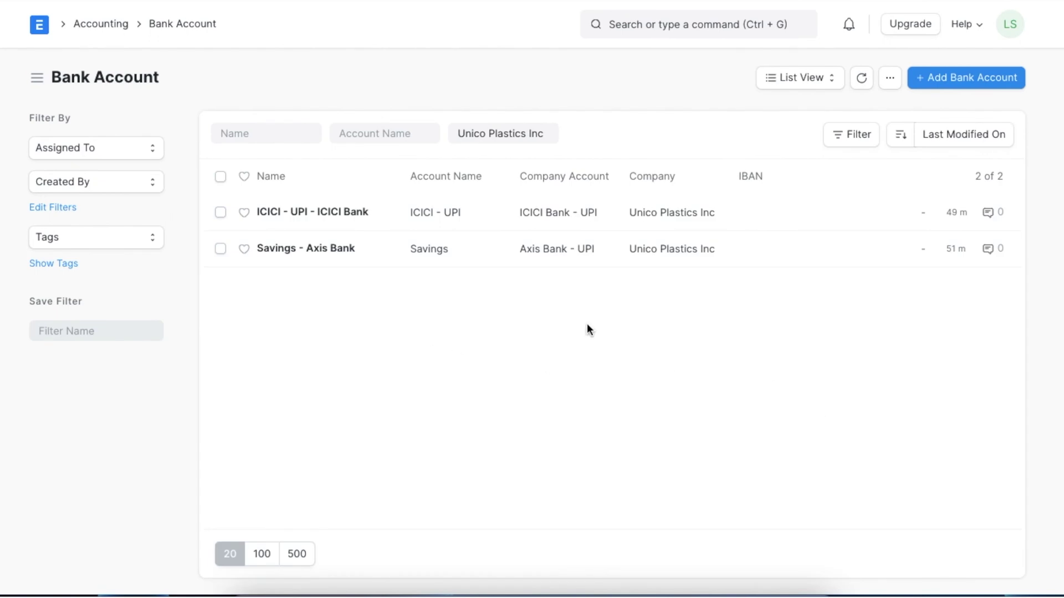
left_click(973, 80)
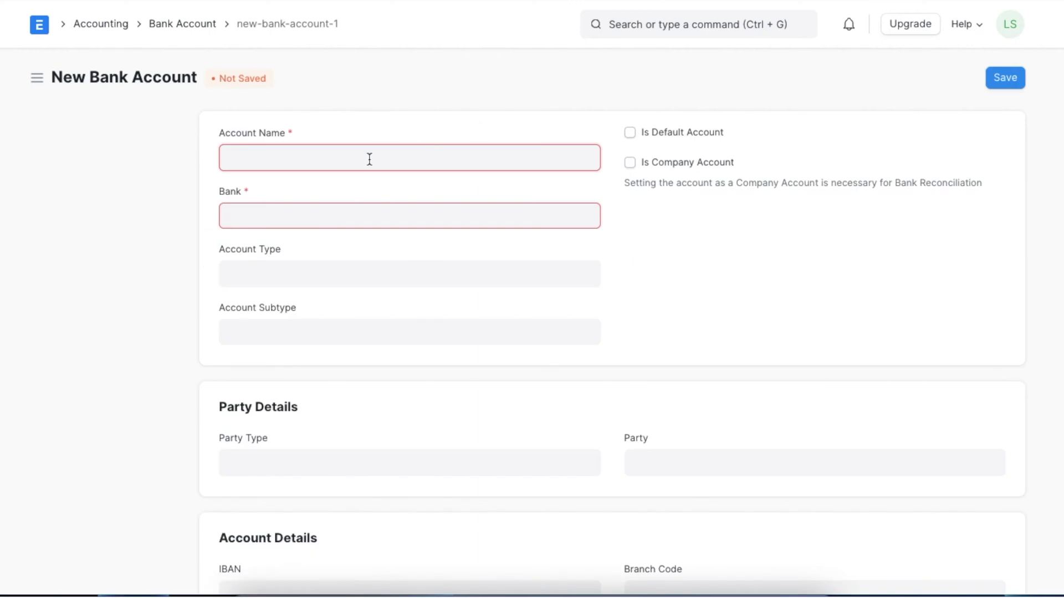
type("Axis Bank - FP")
Set the bank to Axis Bank and type to Current Account, and mark it as default.
left_click(322, 214)
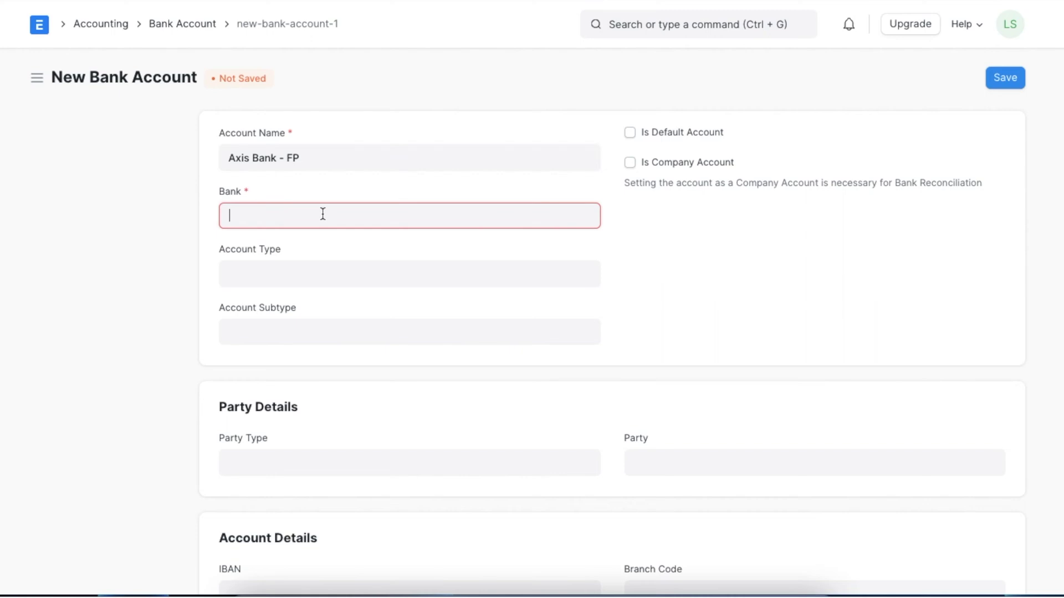
left_click(299, 244)
left_click(291, 272)
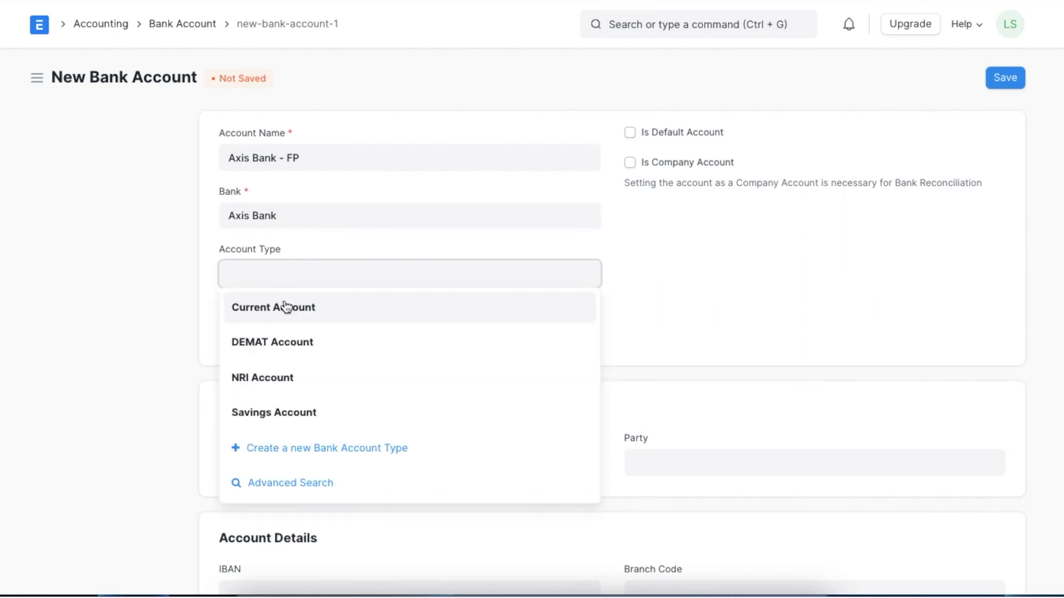
left_click(281, 305)
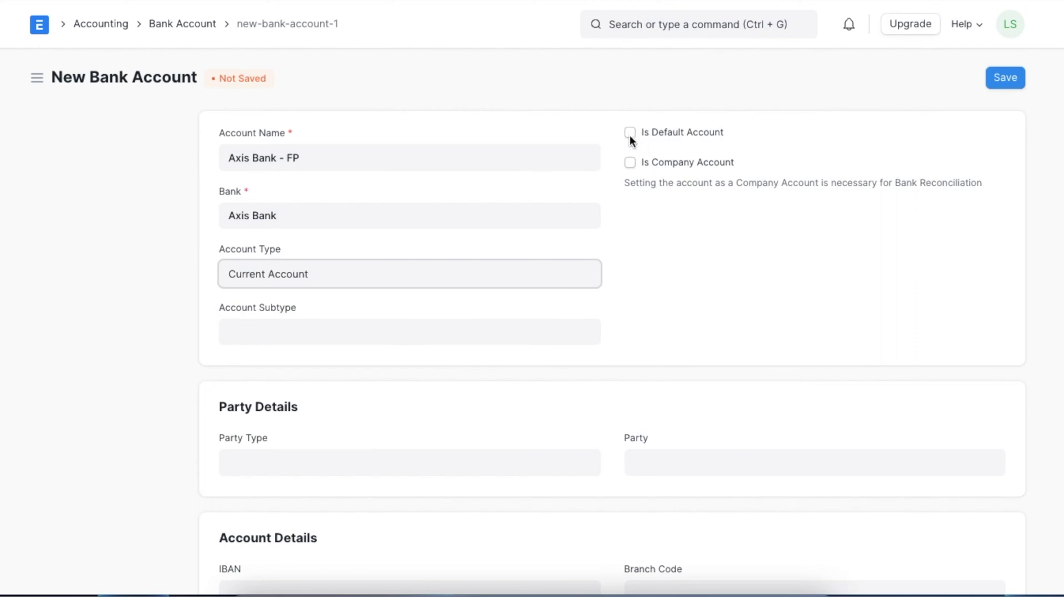
left_click(626, 164)
left_click(627, 164)
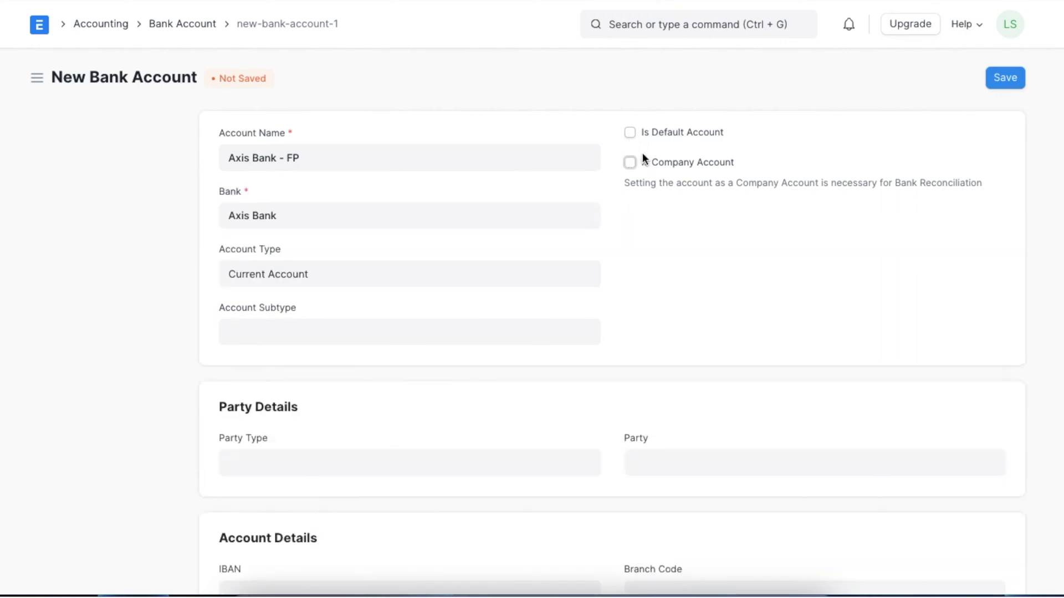
left_click(632, 133)
Set the bank account's party to customer Fulher Plastics.
scroll(426, 373, "down", 3)
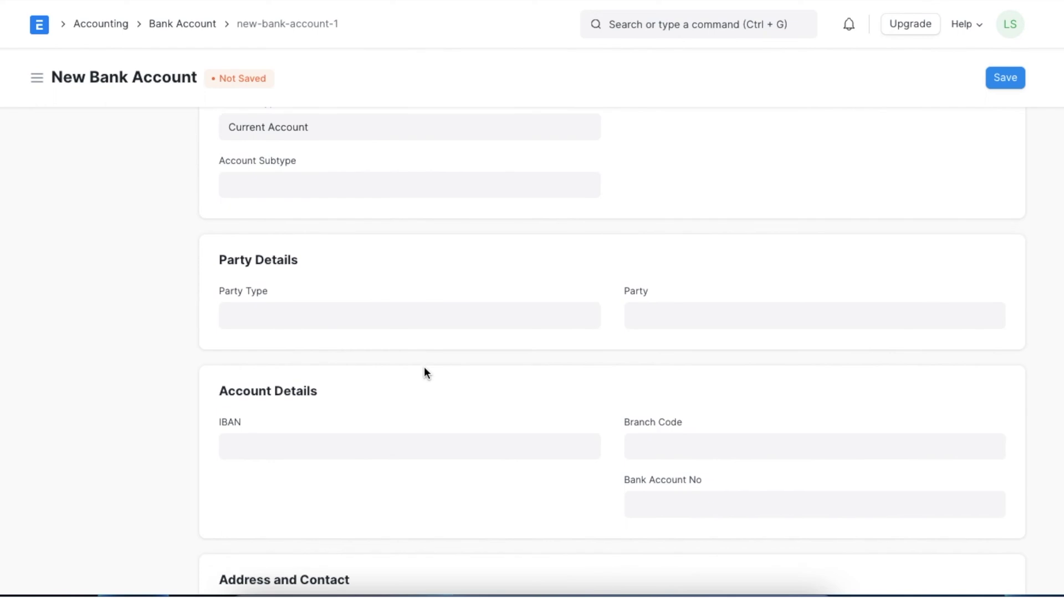
scroll(424, 373, "down", 1)
left_click(421, 270)
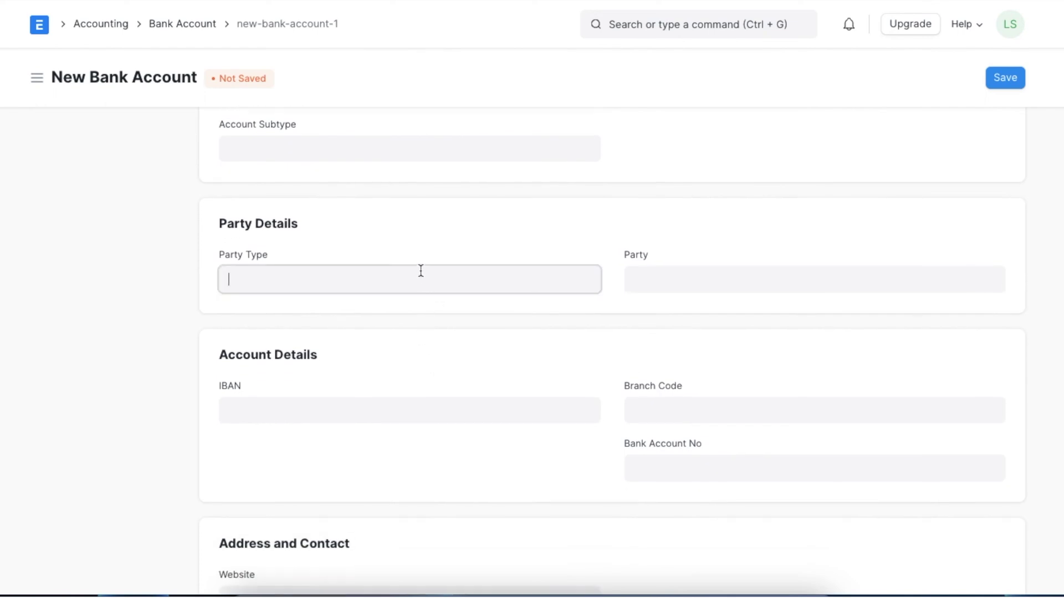
left_click(373, 306)
left_click(674, 270)
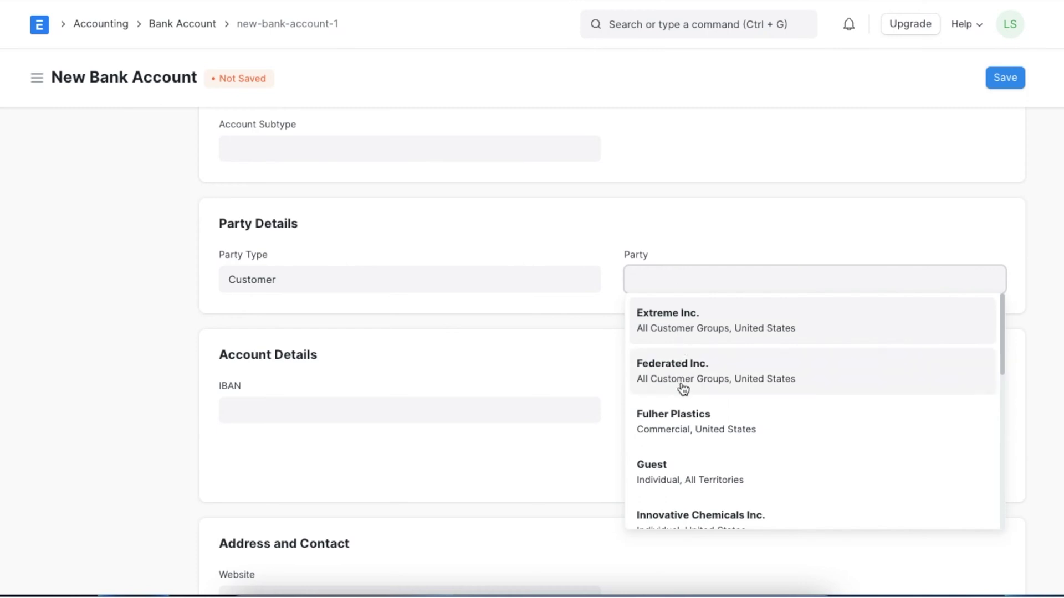
left_click(676, 413)
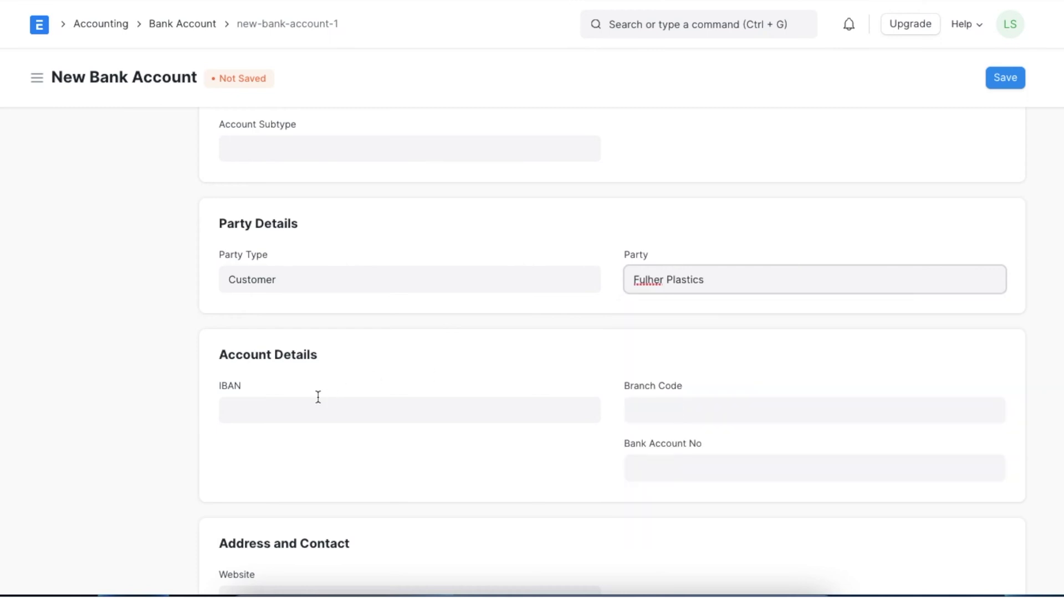
Paste in the account's IBAN, branch code and bank account number.
left_click(390, 408)
key("ctrl+v")
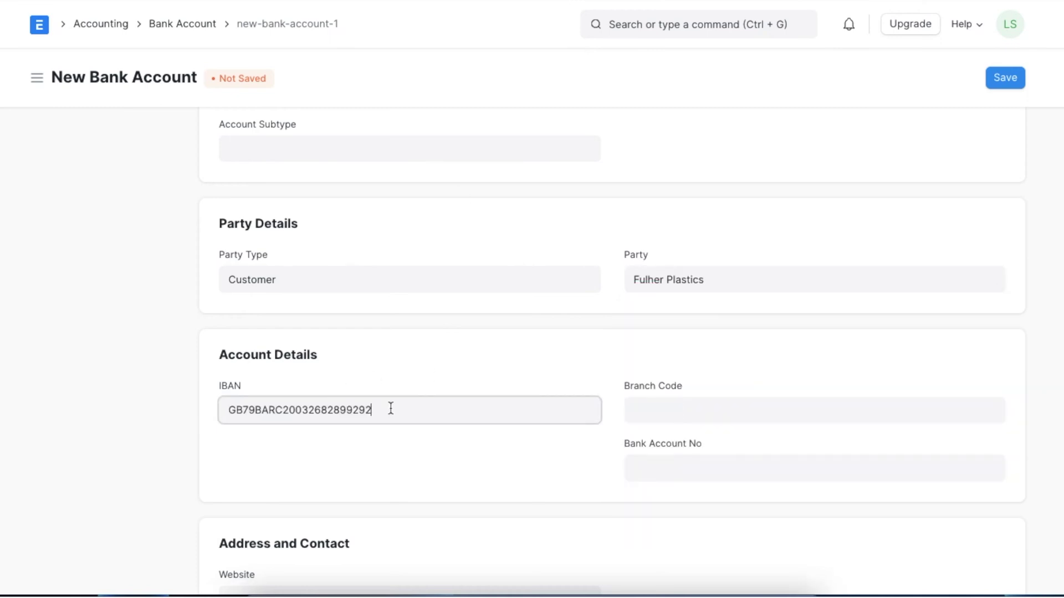
left_click(384, 441)
left_click(696, 408)
type("AXISGB2L")
left_click(553, 467)
left_click(680, 463)
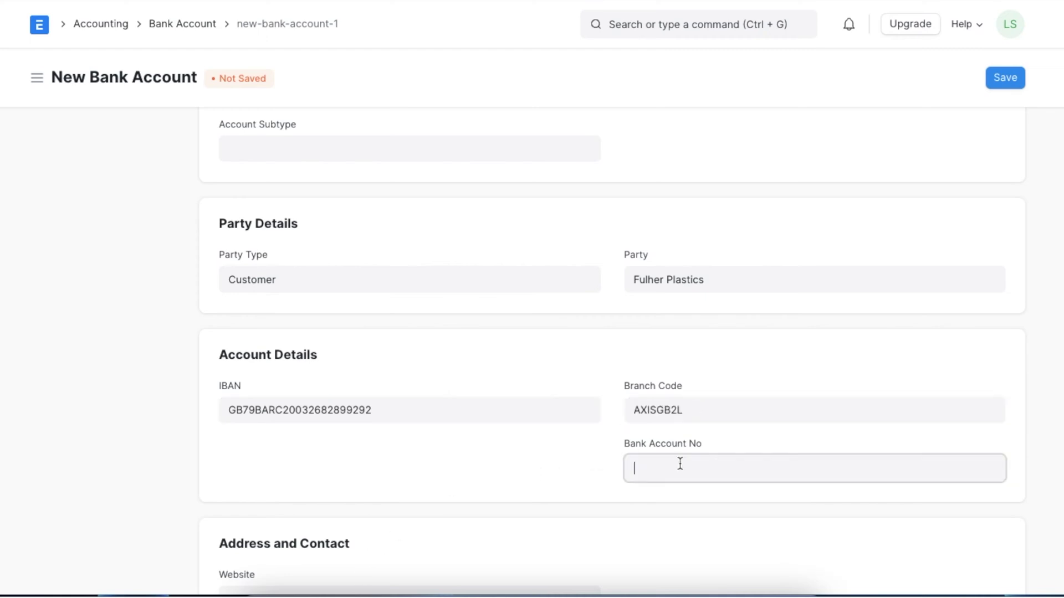
key("ctrl+v")
left_click(609, 490)
left_click(737, 465)
left_click(729, 486)
Enter website axisbank.com and Last Integration Date 06-01-2022.
scroll(729, 486, "down", 3)
left_click(510, 397)
type("axis")
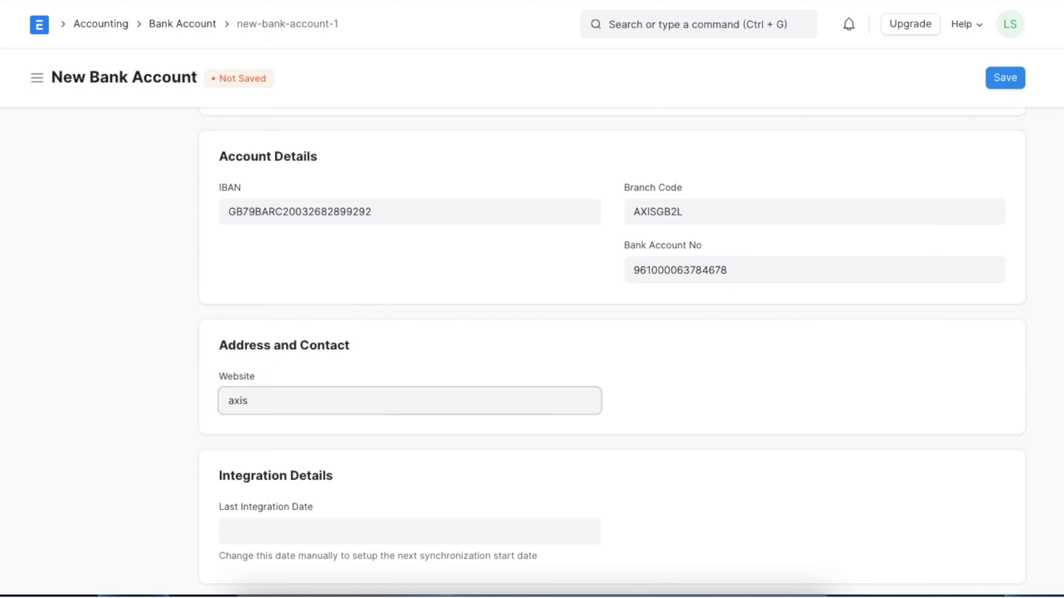
type("bank.com")
scroll(525, 454, "down", 1)
left_click(318, 478)
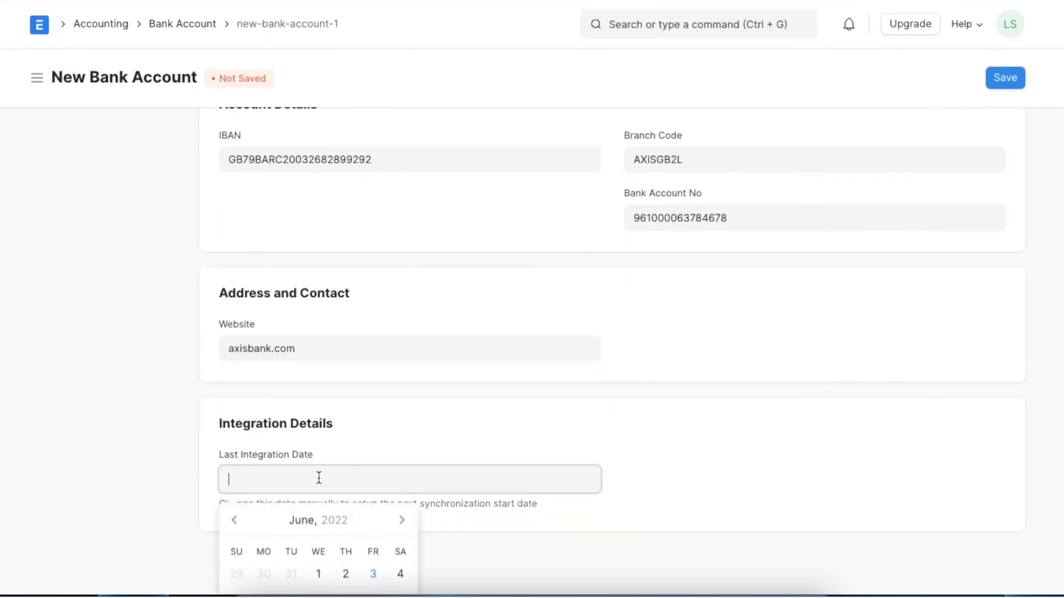
left_click(318, 574)
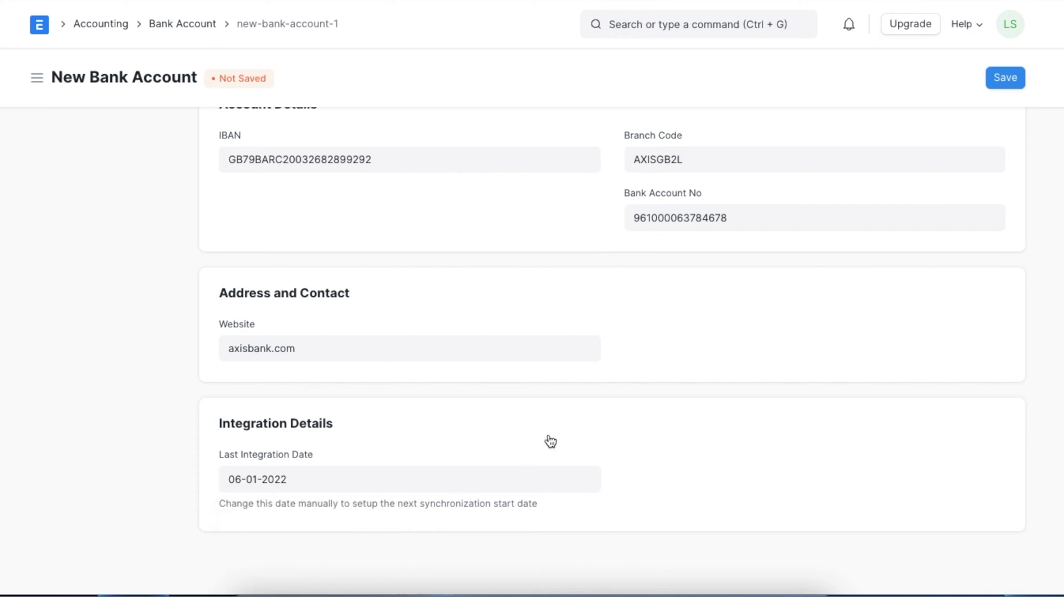
scroll(547, 440, "up", 8)
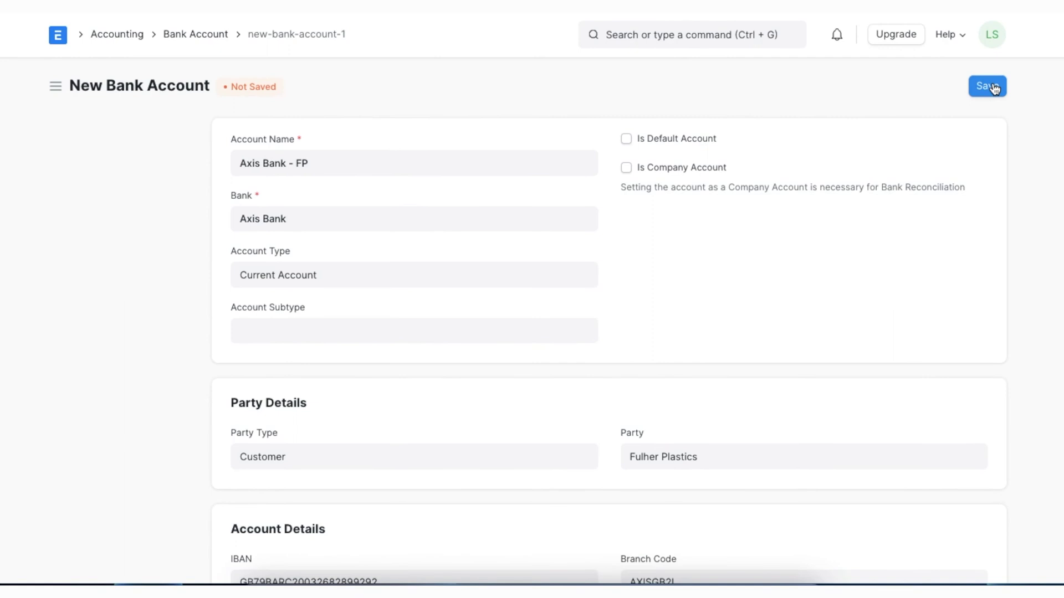
Save the Axis Bank - FP bank account.
left_click(995, 87)
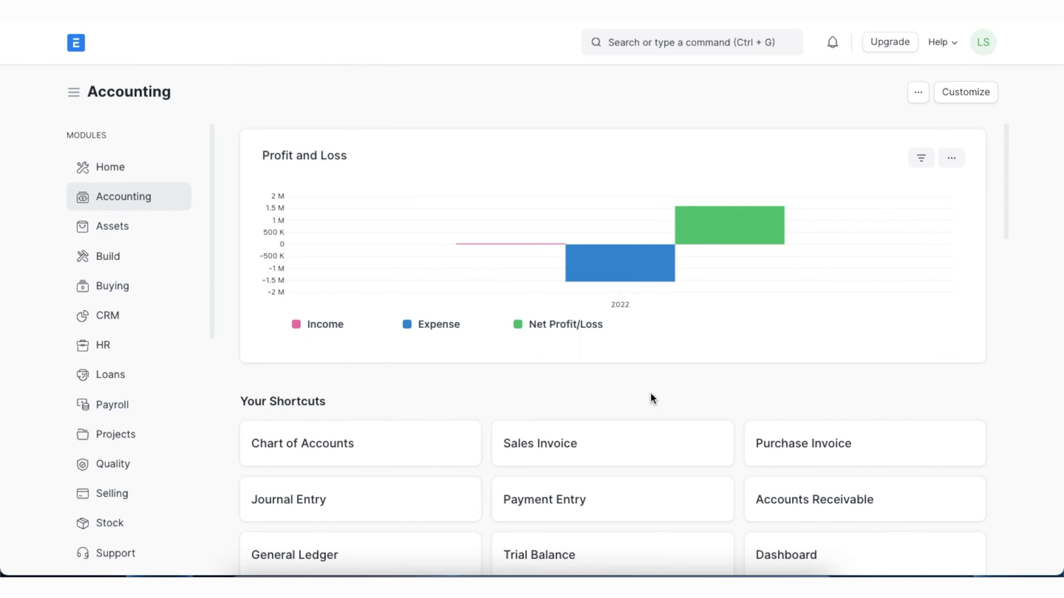
Open the Mode of Payment list from the workspace's Settings card.
scroll(652, 399, "down", 10)
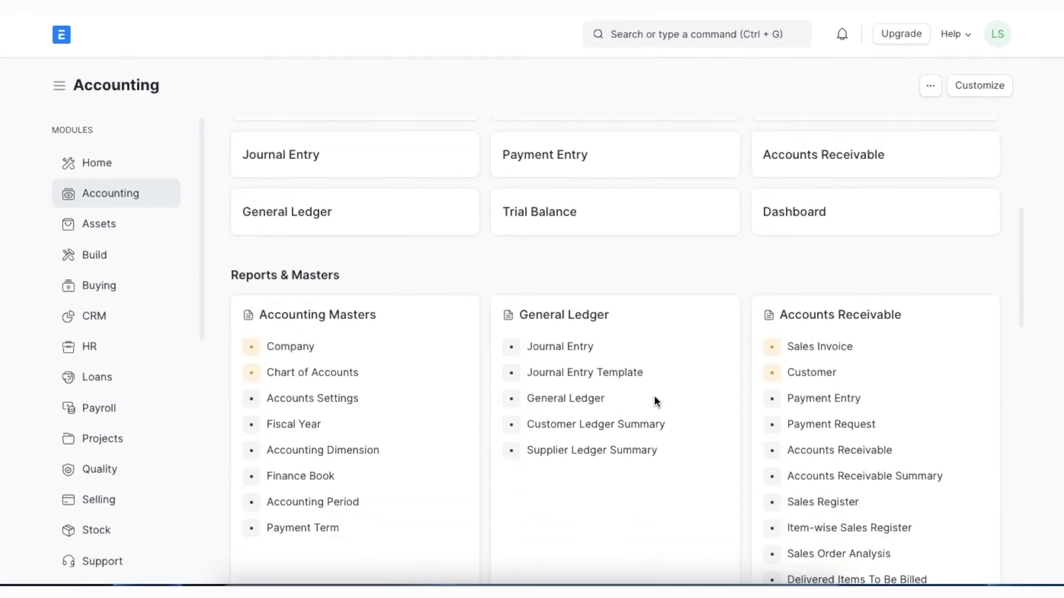
scroll(659, 404, "down", 6)
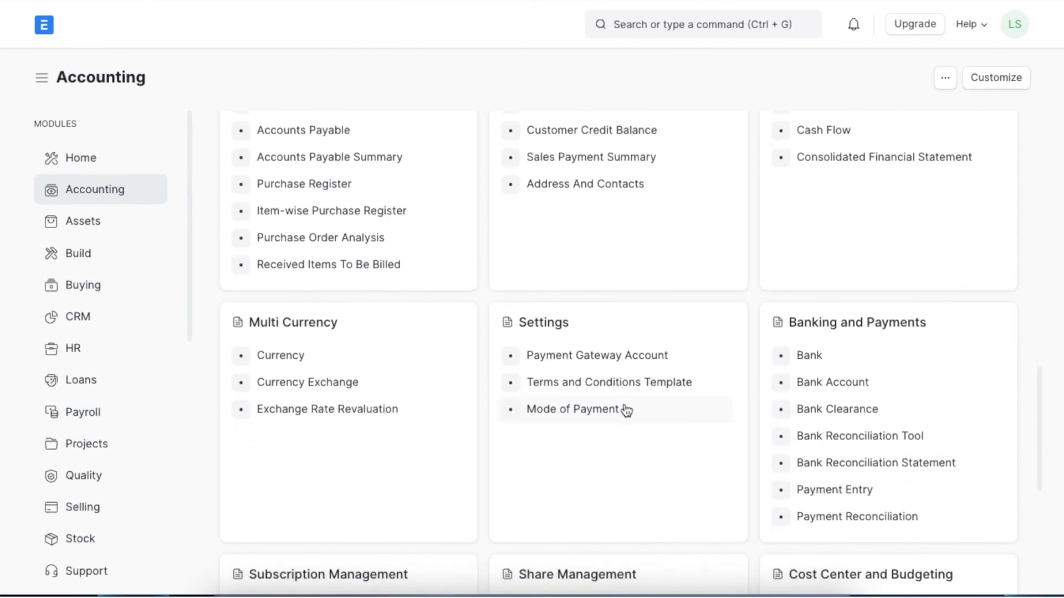
left_click(642, 412)
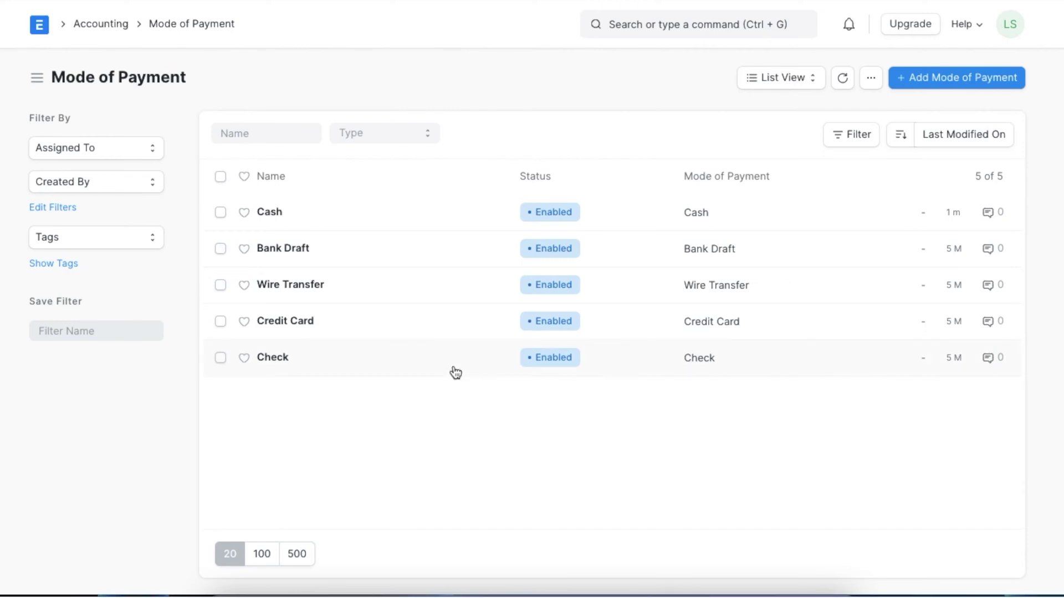
Add a Unico Plastics Inc row to the Cash payment mode with default account Cash - UPI, then save.
left_click(275, 213)
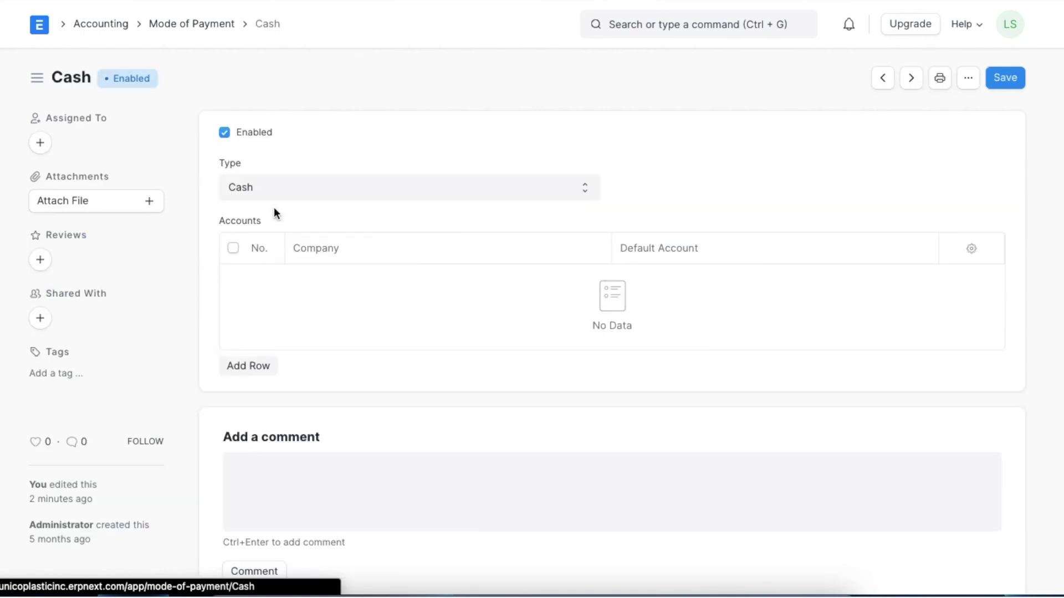
left_click(261, 364)
scroll(508, 239, "down", 1)
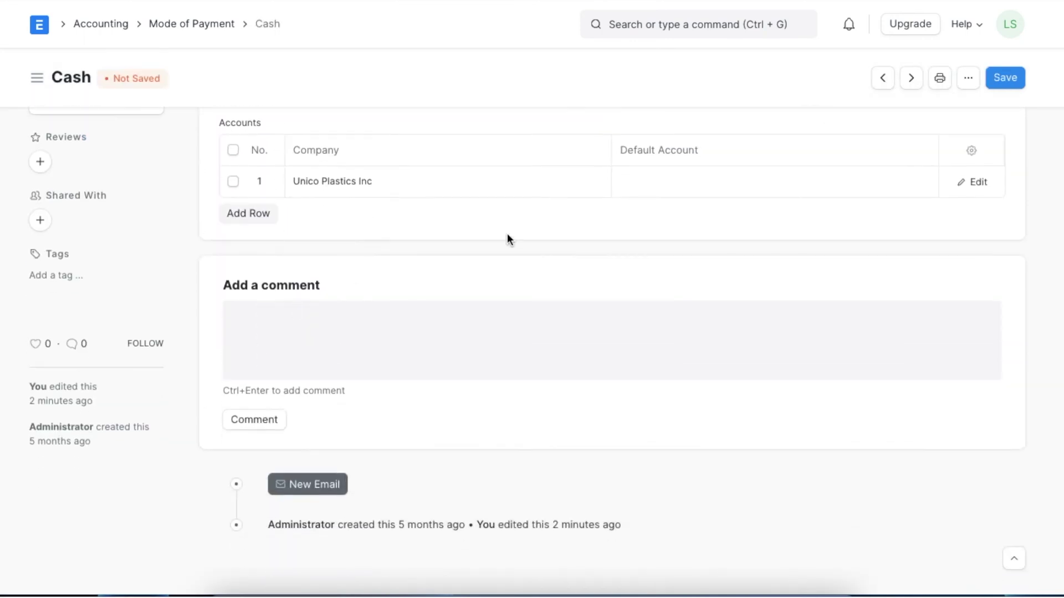
left_click(676, 188)
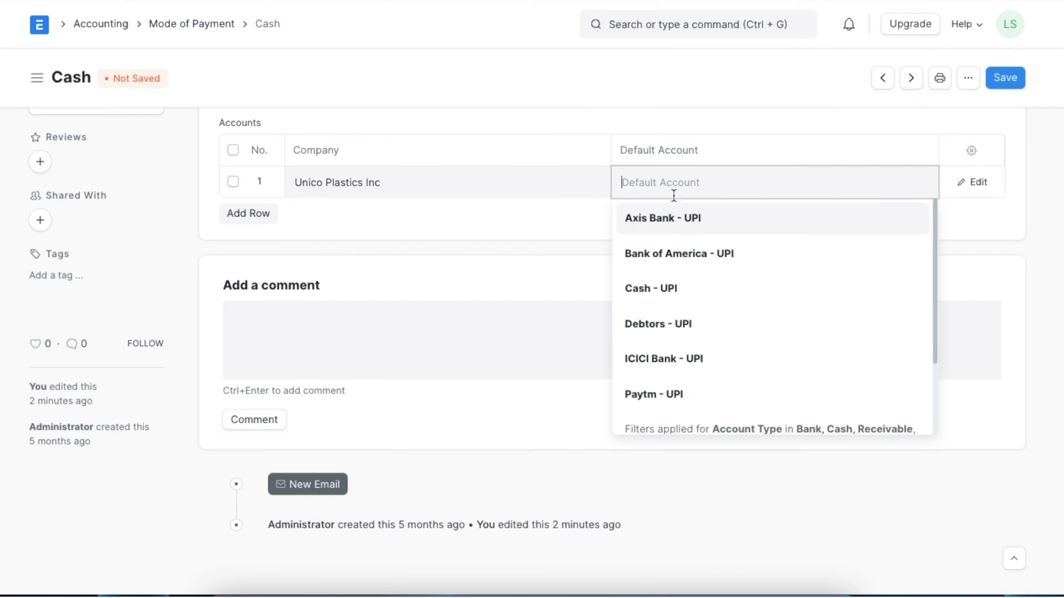
left_click(665, 295)
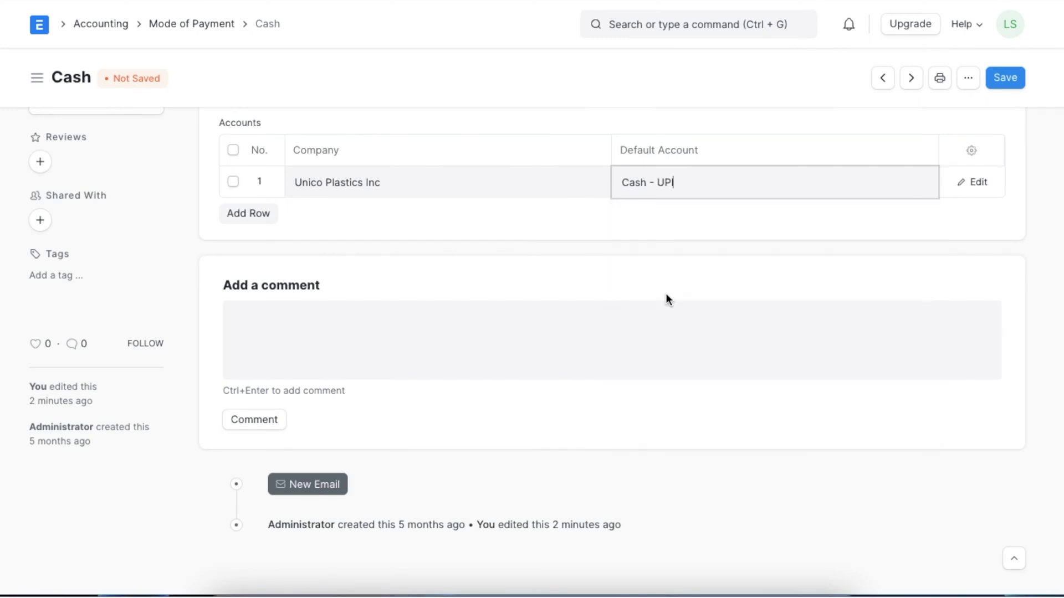
left_click(1009, 79)
scroll(696, 309, "up", 2)
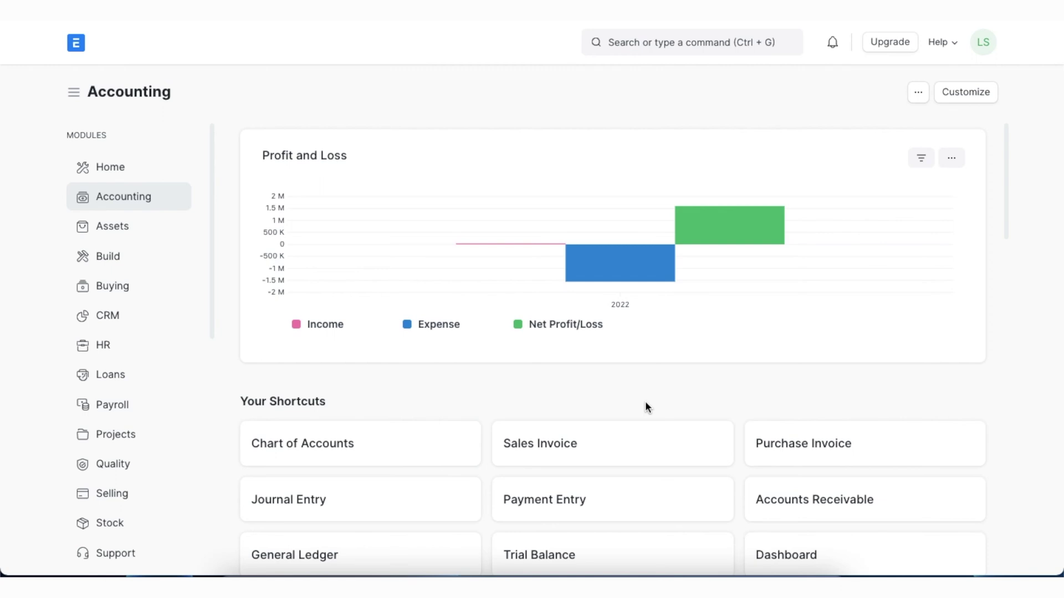
Create a new payment entry from the Payment Entry list under Banking and Payments.
scroll(646, 393, "down", 5)
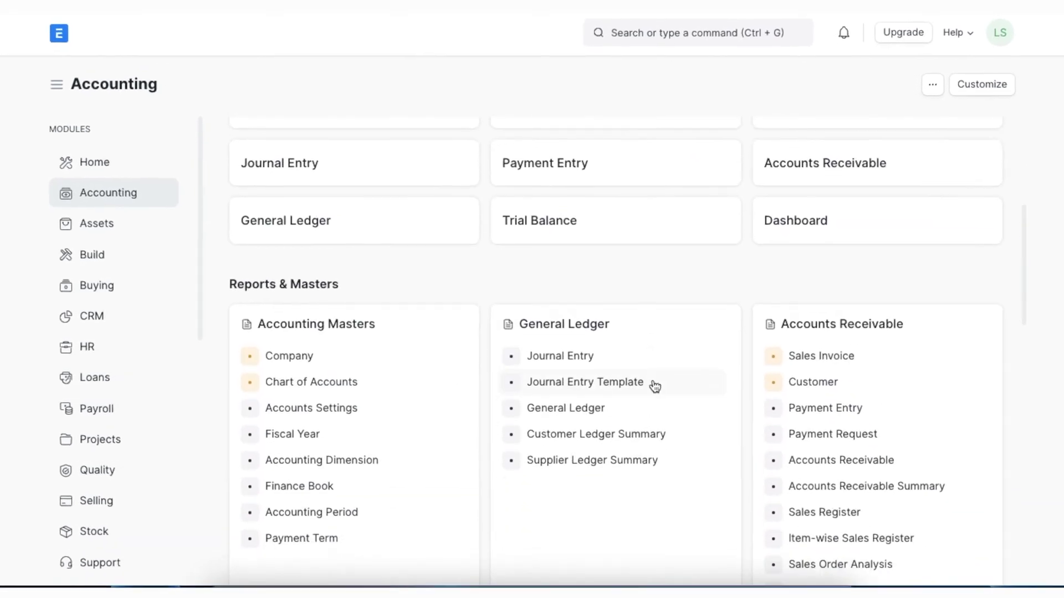
scroll(655, 386, "down", 3)
scroll(654, 377, "down", 4)
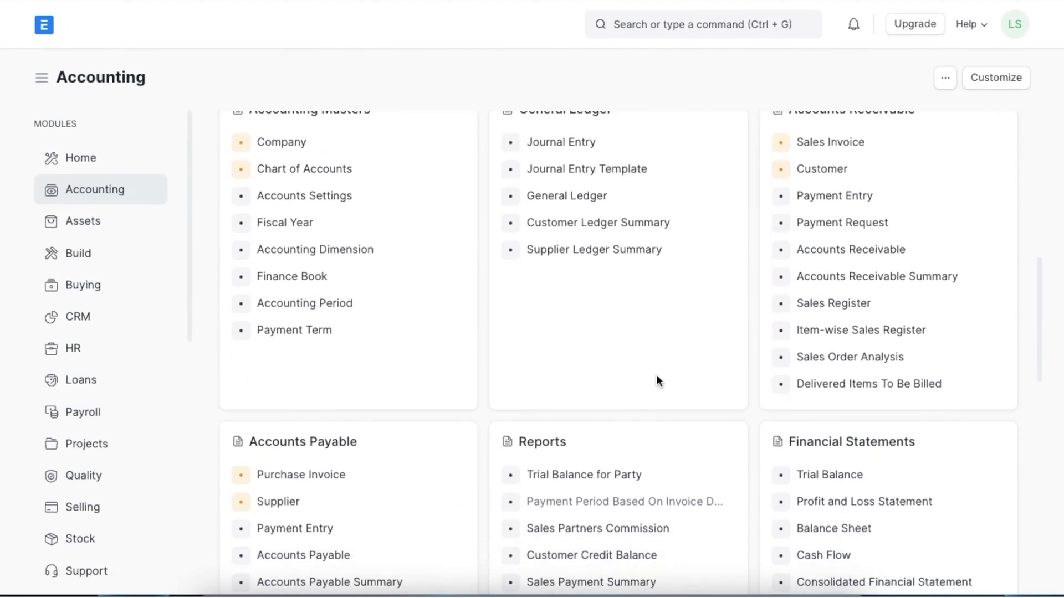
scroll(656, 374, "down", 3)
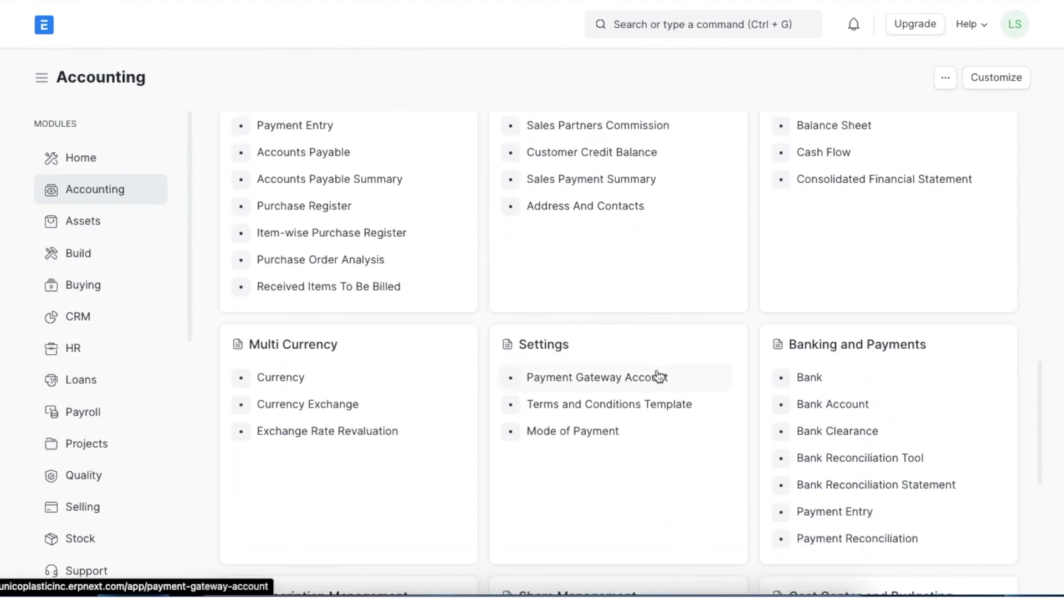
scroll(658, 377, "down", 1)
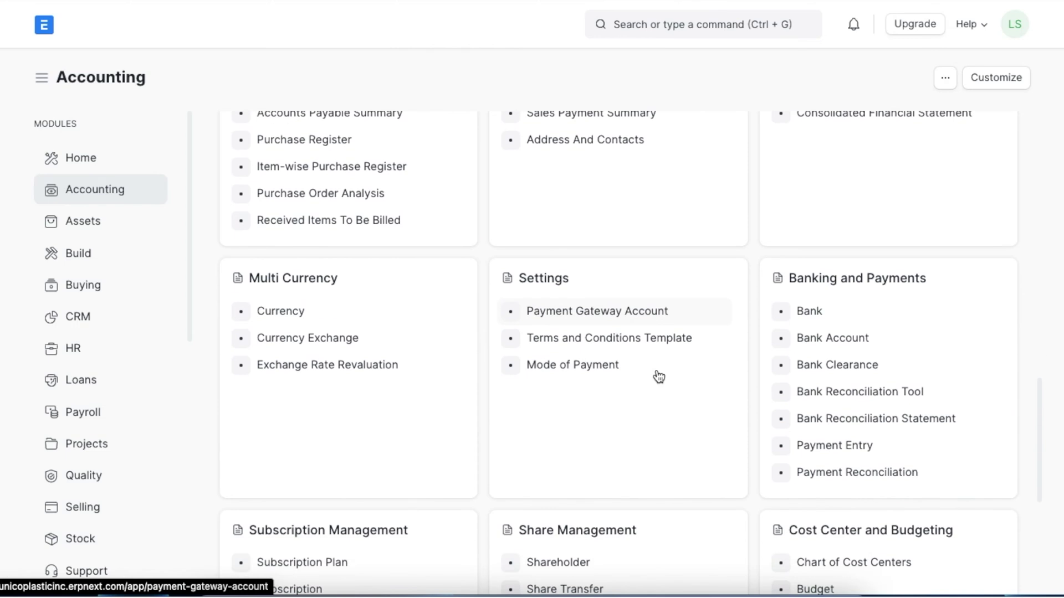
left_click(828, 448)
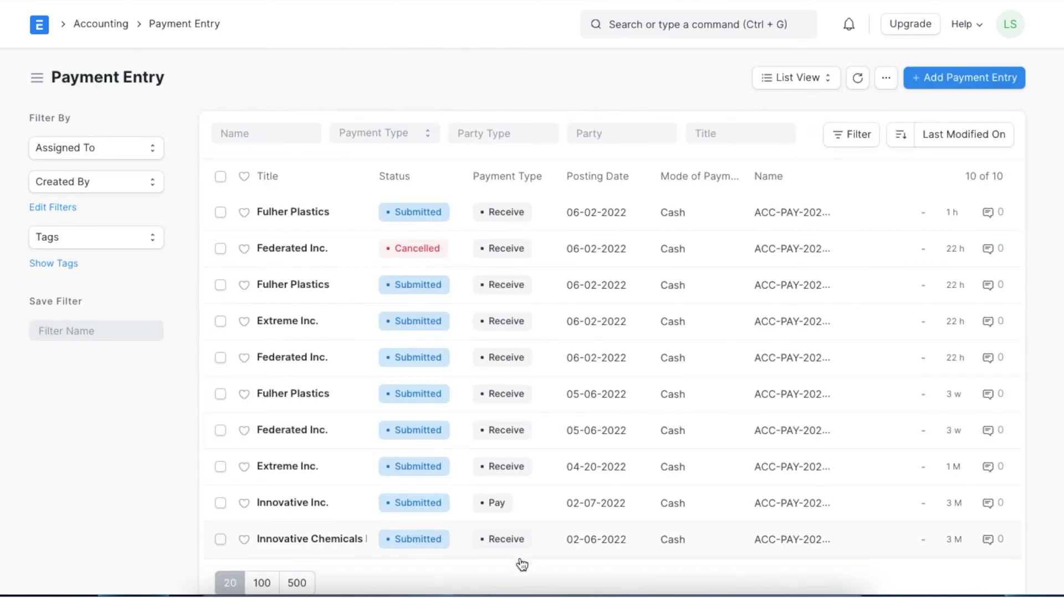
left_click(951, 82)
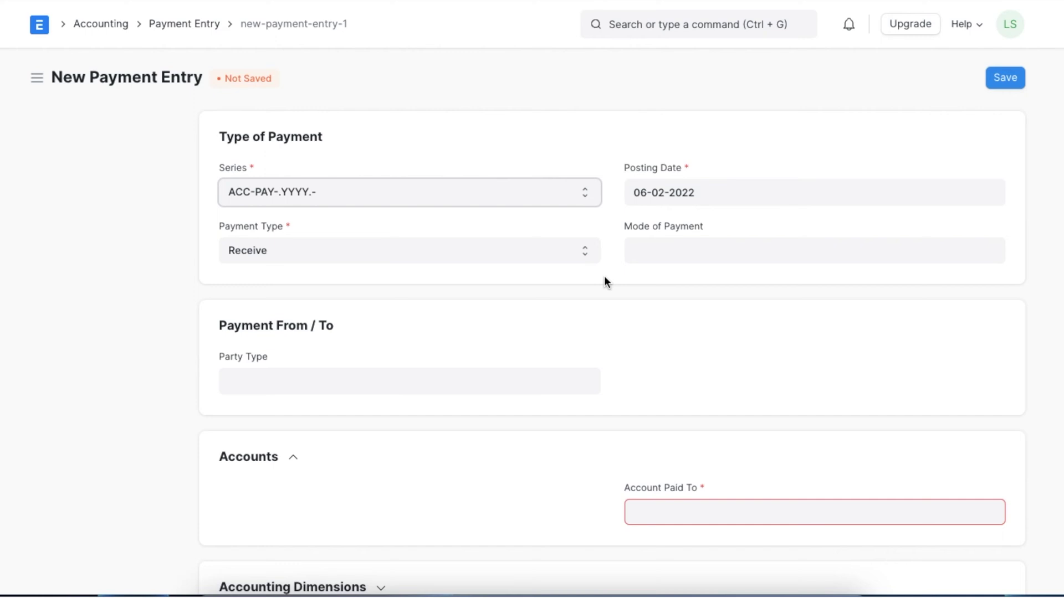
Keep the payment type as Receive and choose Cash as mode of payment, filling Cash - UPI.
left_click(586, 254)
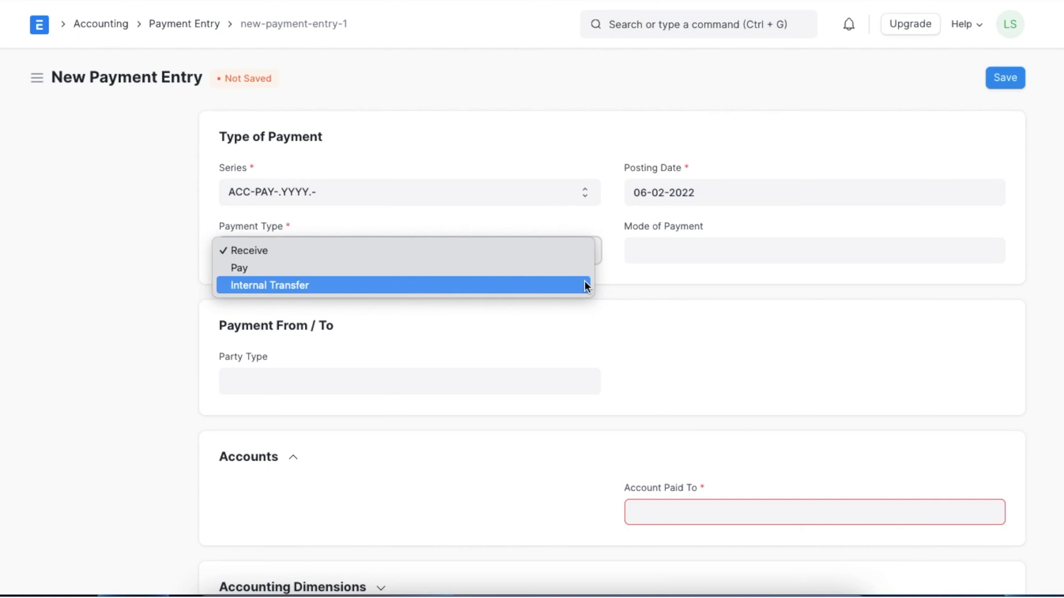
left_click(617, 270)
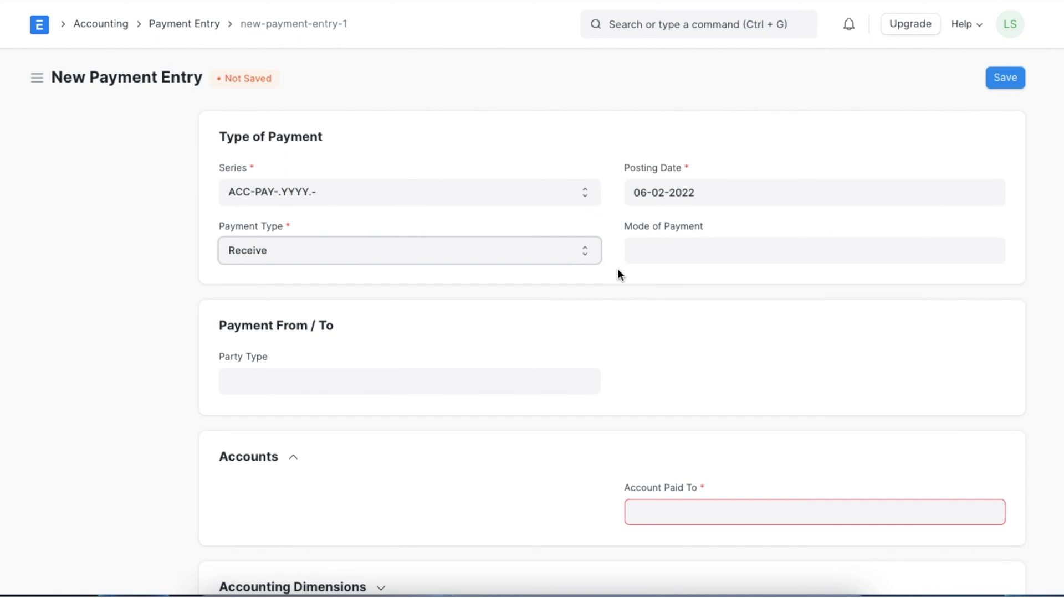
left_click(653, 249)
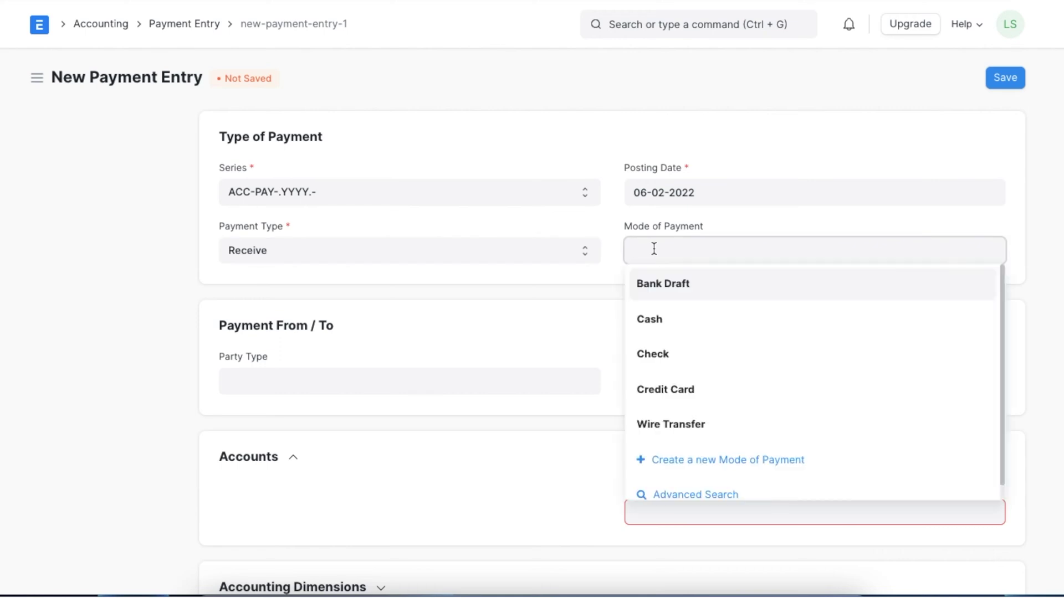
left_click(668, 325)
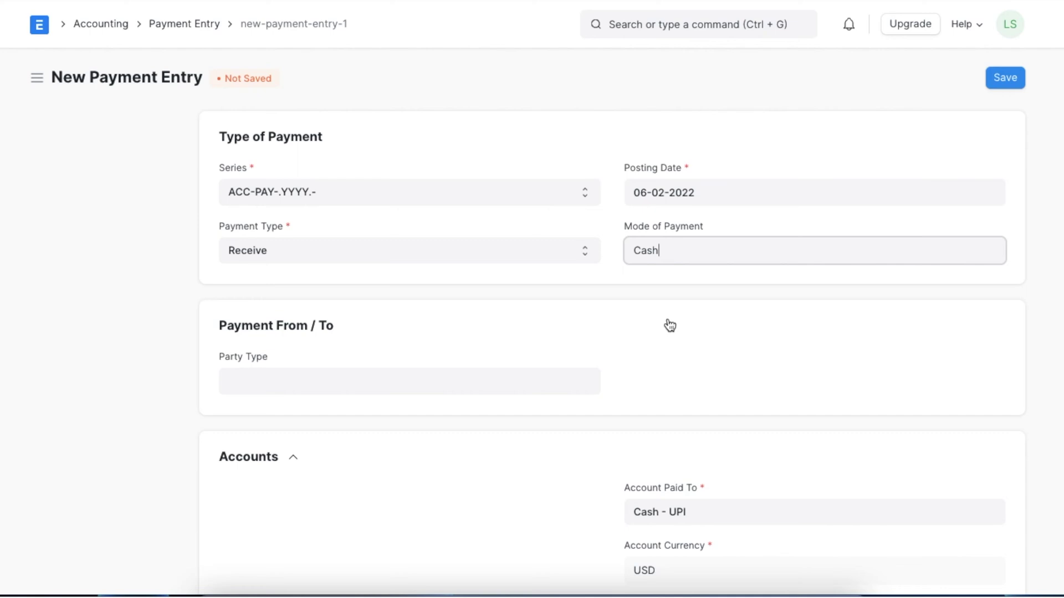
scroll(670, 326, "down", 1)
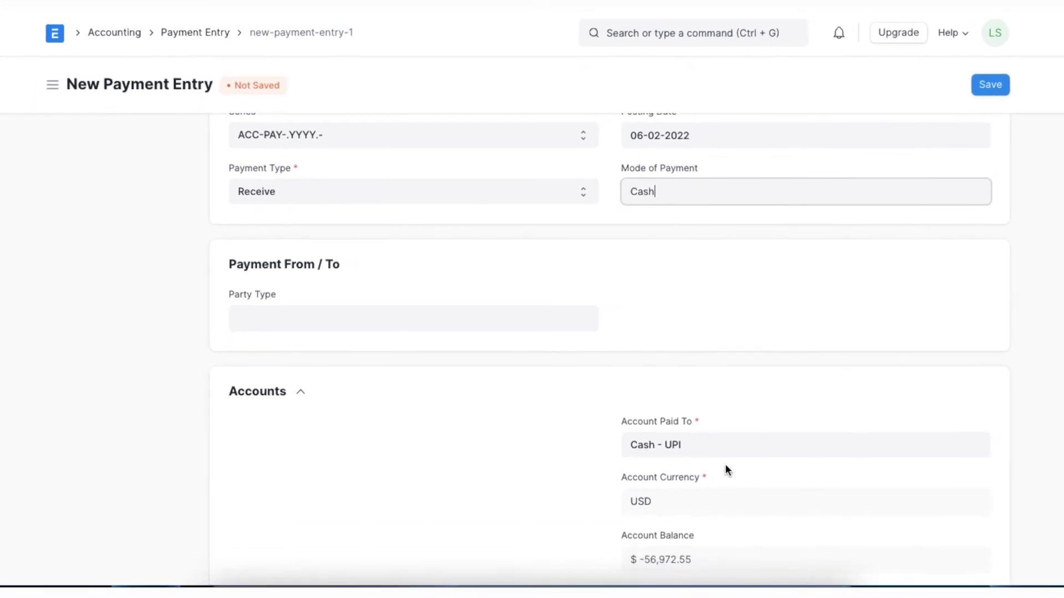
scroll(717, 288, "up", 1)
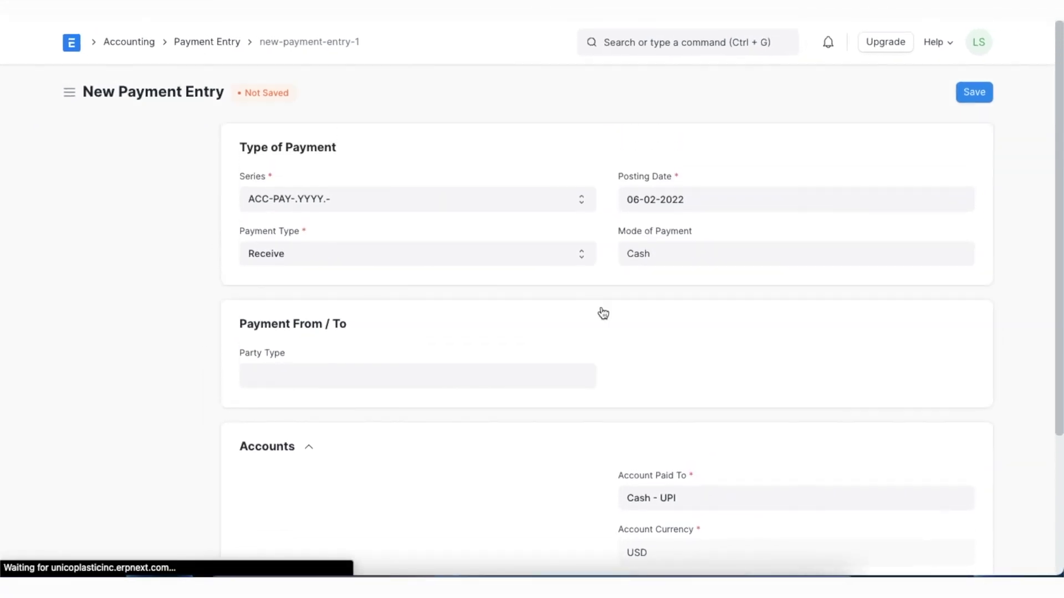
Set the party to customer Federated Inc. and expand the Accounts section.
left_click(335, 380)
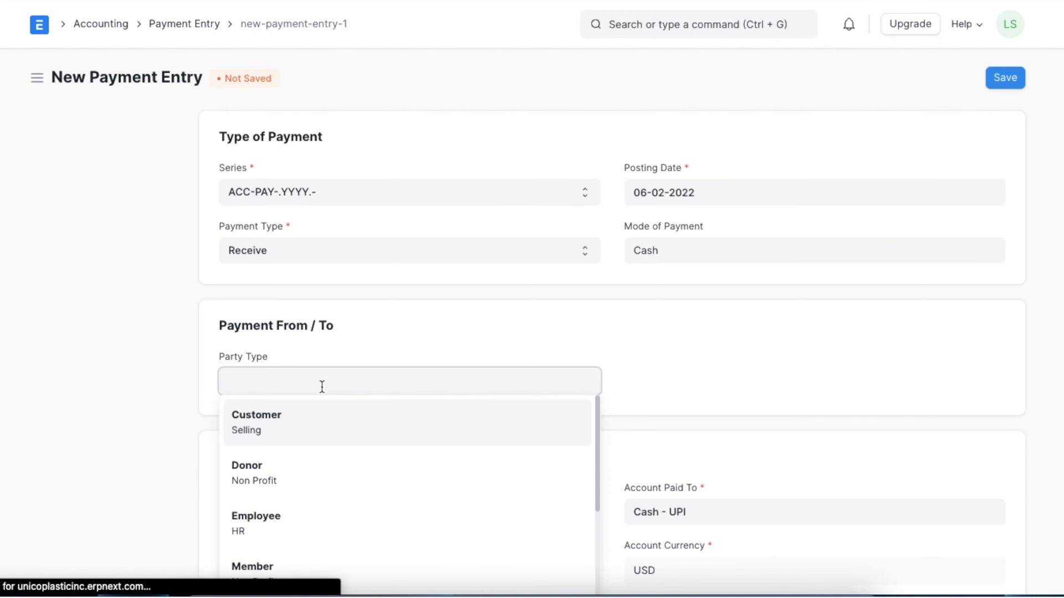
left_click(344, 424)
scroll(343, 422, "down", 2)
left_click(366, 340)
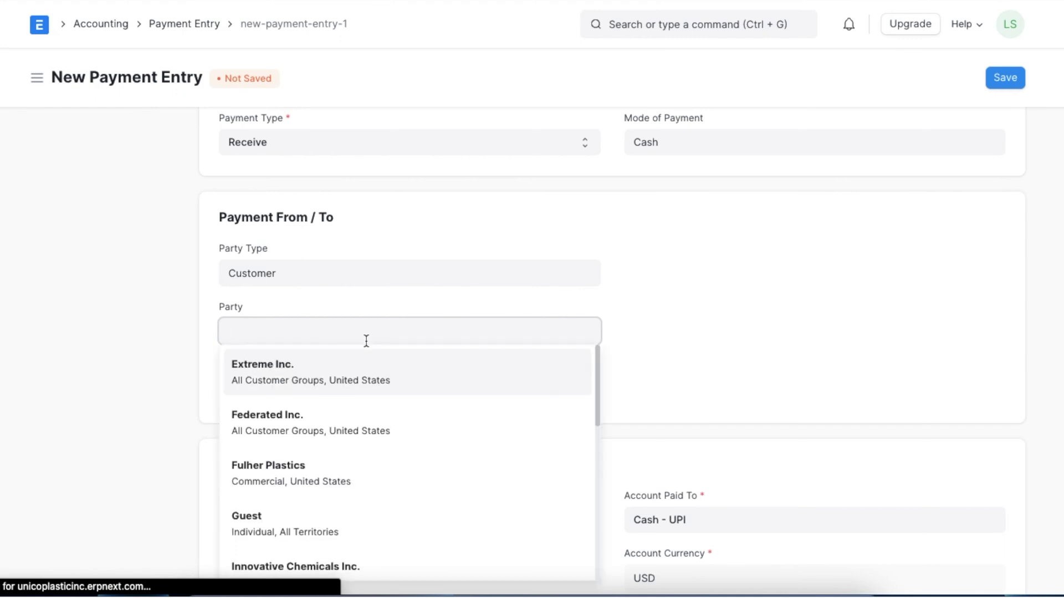
left_click(441, 424)
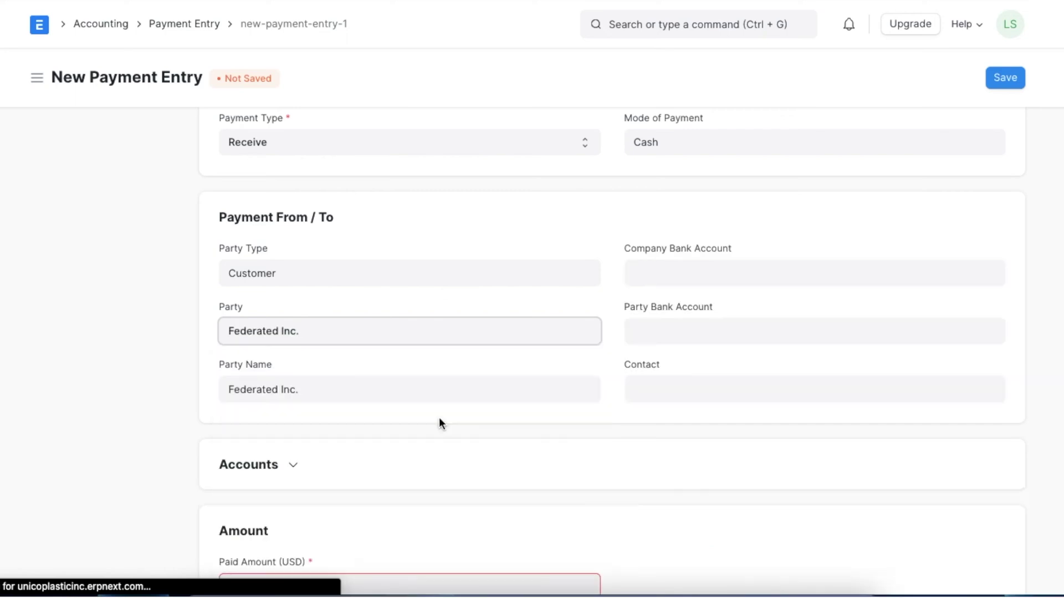
scroll(441, 424, "down", 3)
scroll(439, 423, "down", 4)
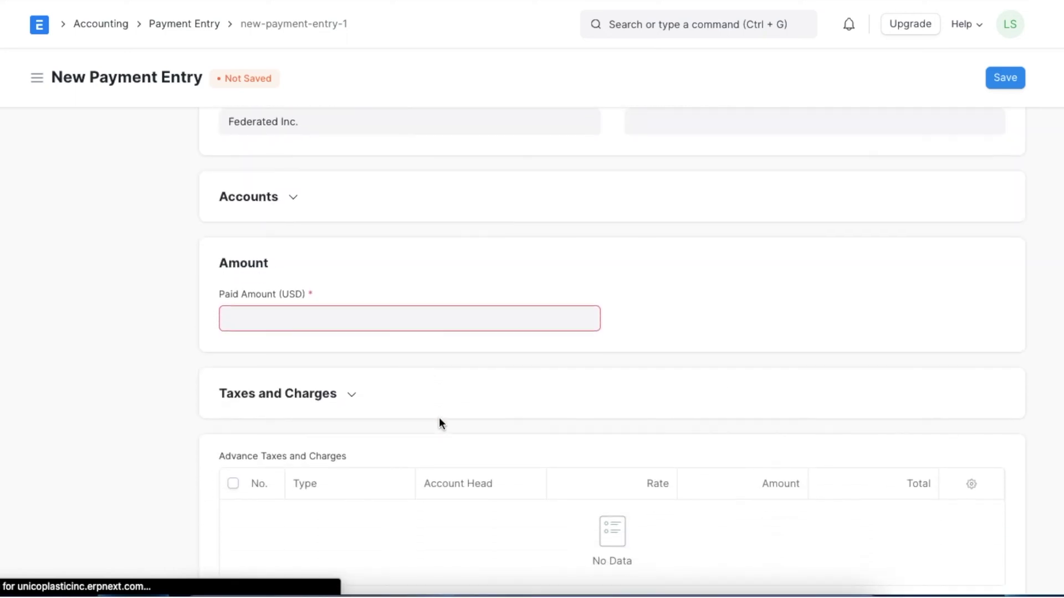
left_click(294, 134)
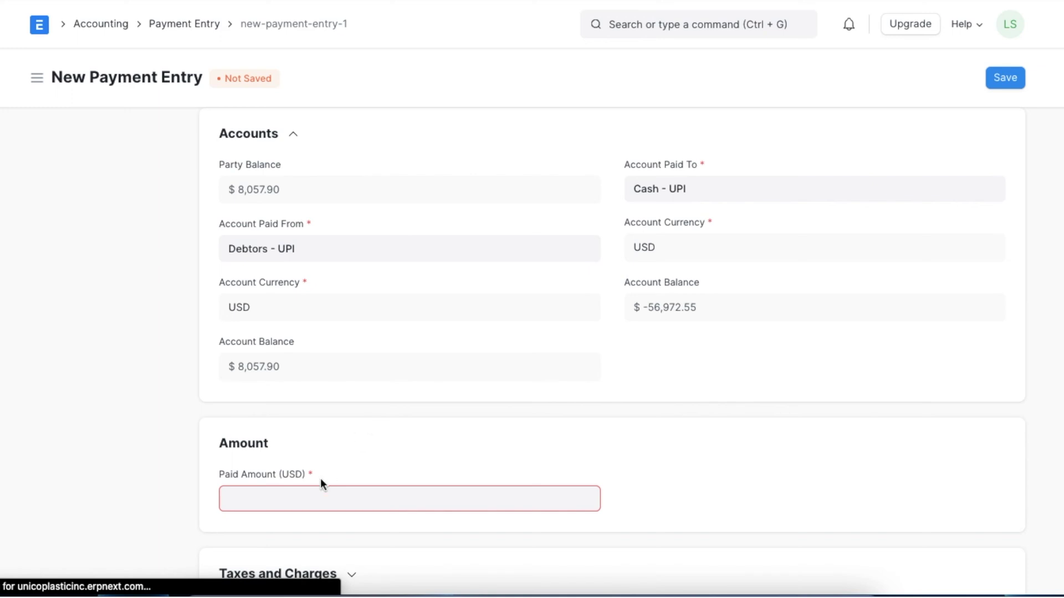
Enter a paid amount of 4,500 on the payment entry.
type("4,5")
type("00")
left_click(440, 440)
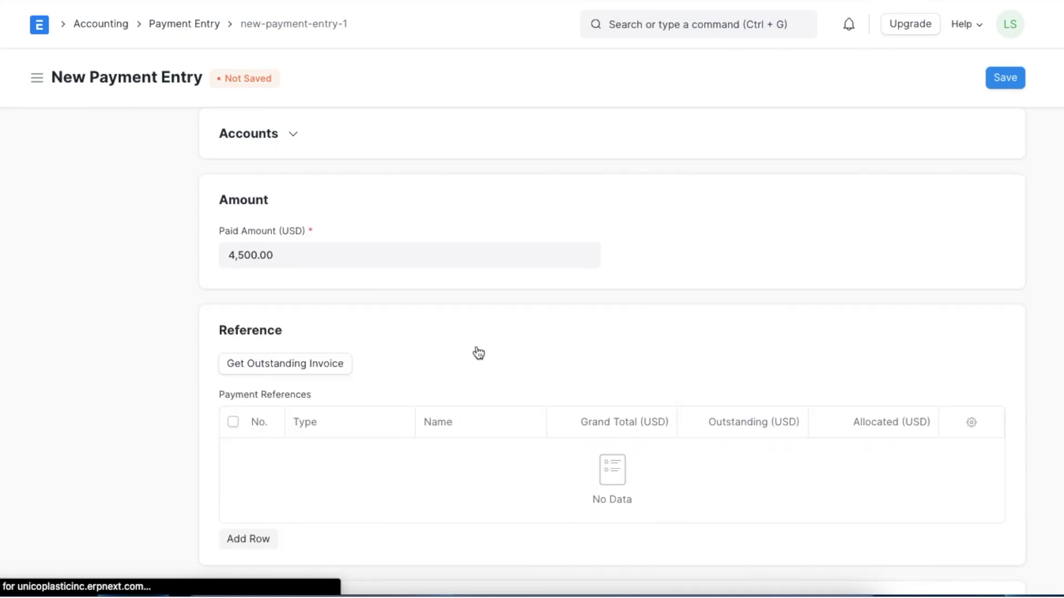
scroll(478, 353, "down", 2)
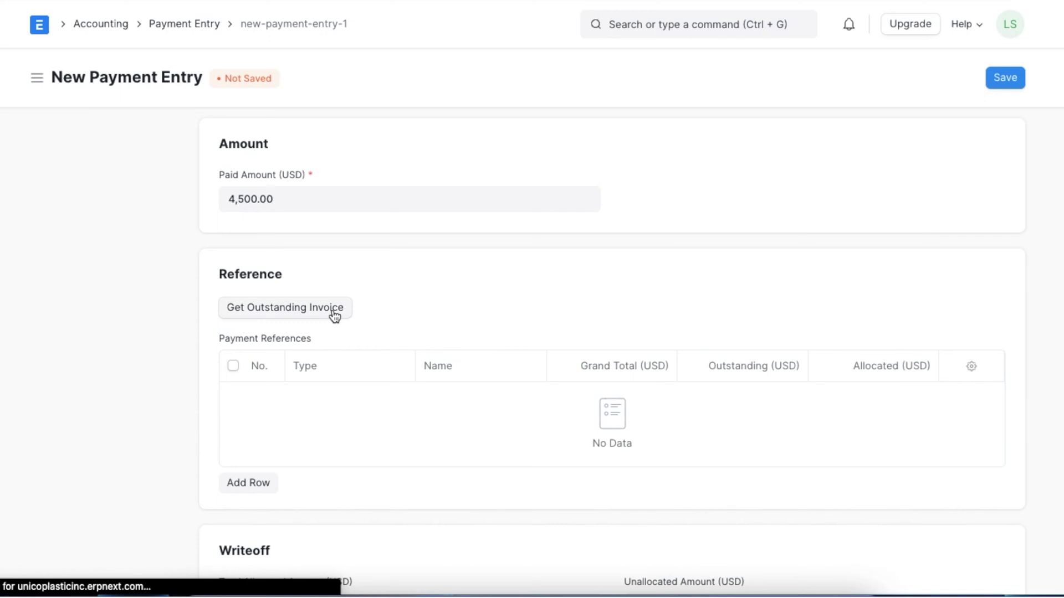
Fetch the outstanding invoices and allocate the full $4,500.00, leaving 0.00 unallocated.
left_click(310, 314)
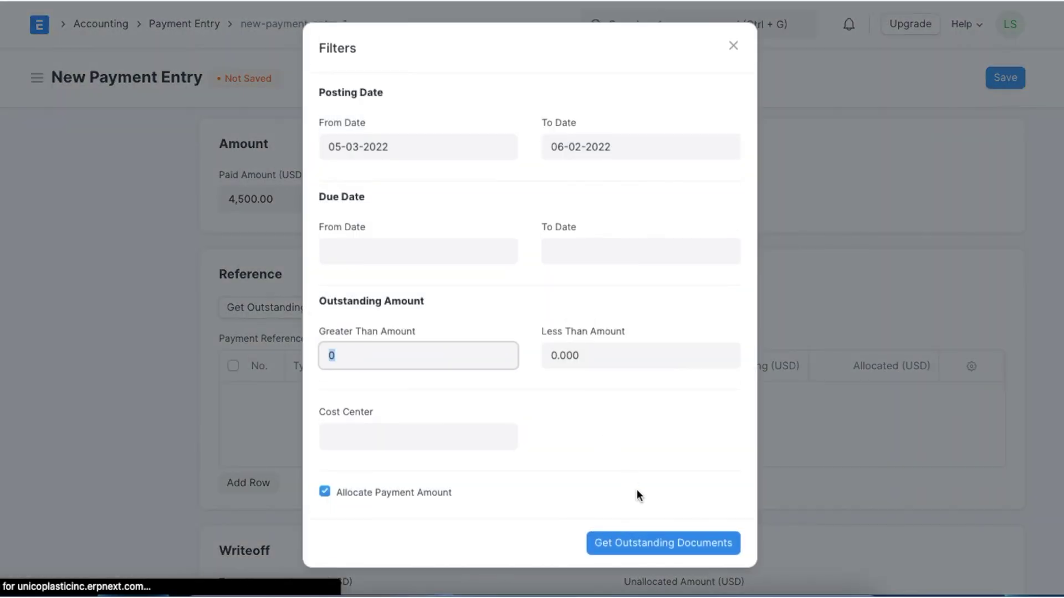
left_click(643, 544)
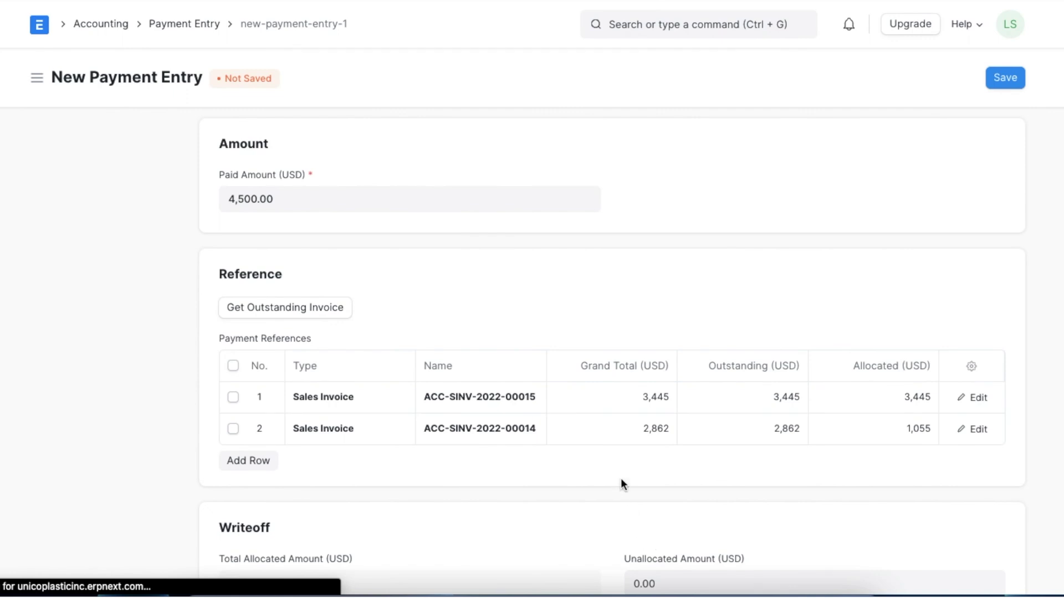
scroll(620, 482, "down", 3)
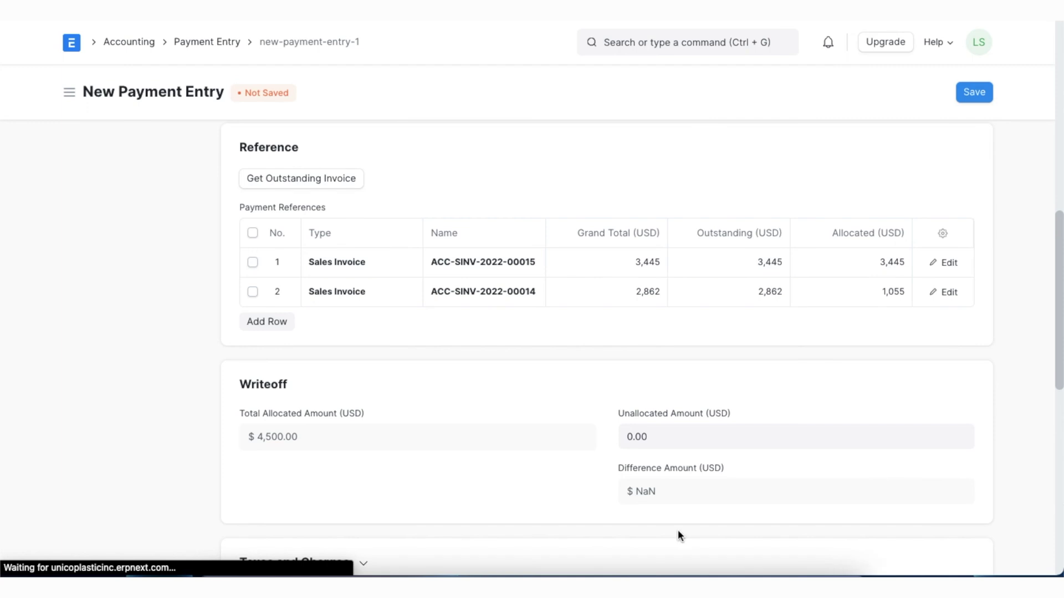
scroll(679, 535, "down", 3)
scroll(688, 549, "down", 2)
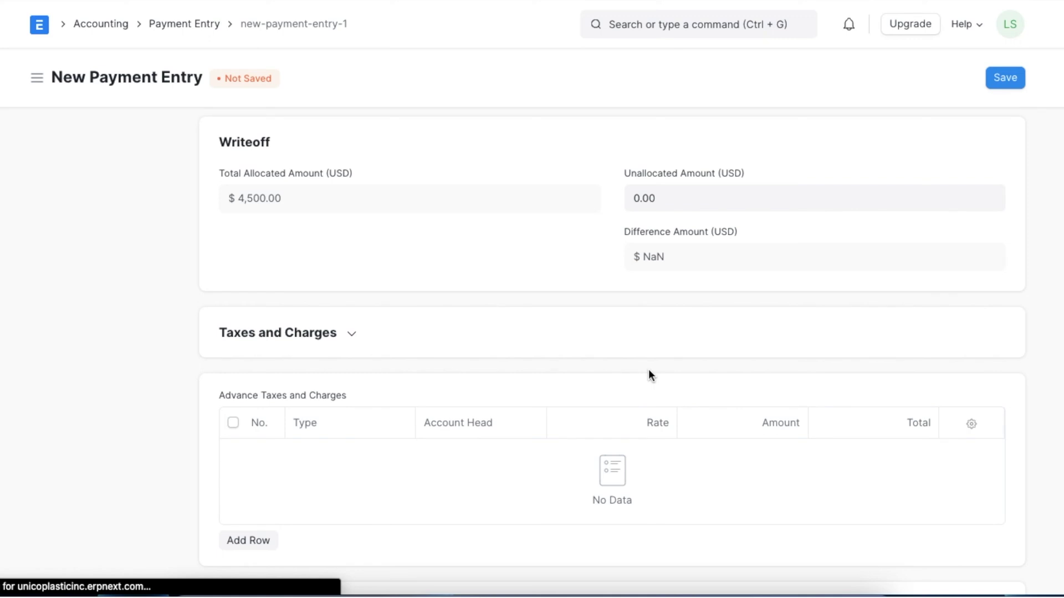
scroll(649, 370, "down", 1)
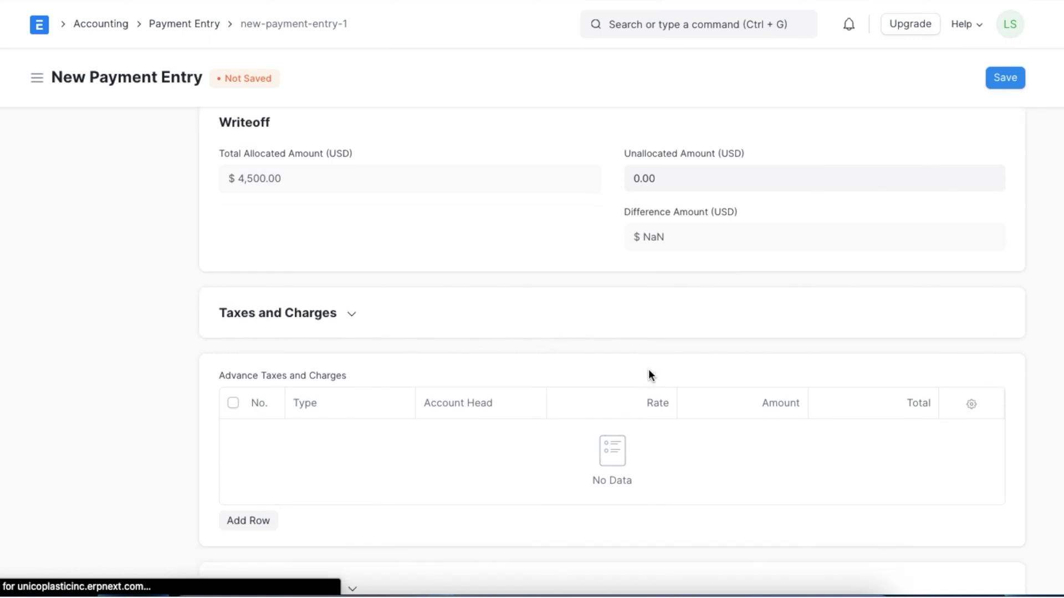
scroll(648, 374, "down", 1)
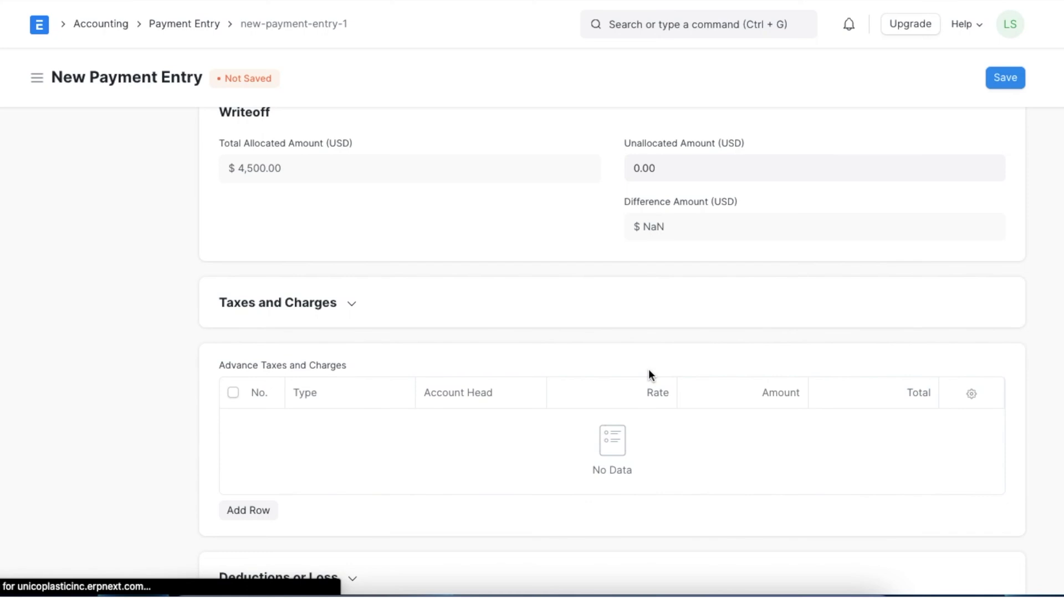
scroll(648, 370, "up", 1)
scroll(649, 374, "down", 3)
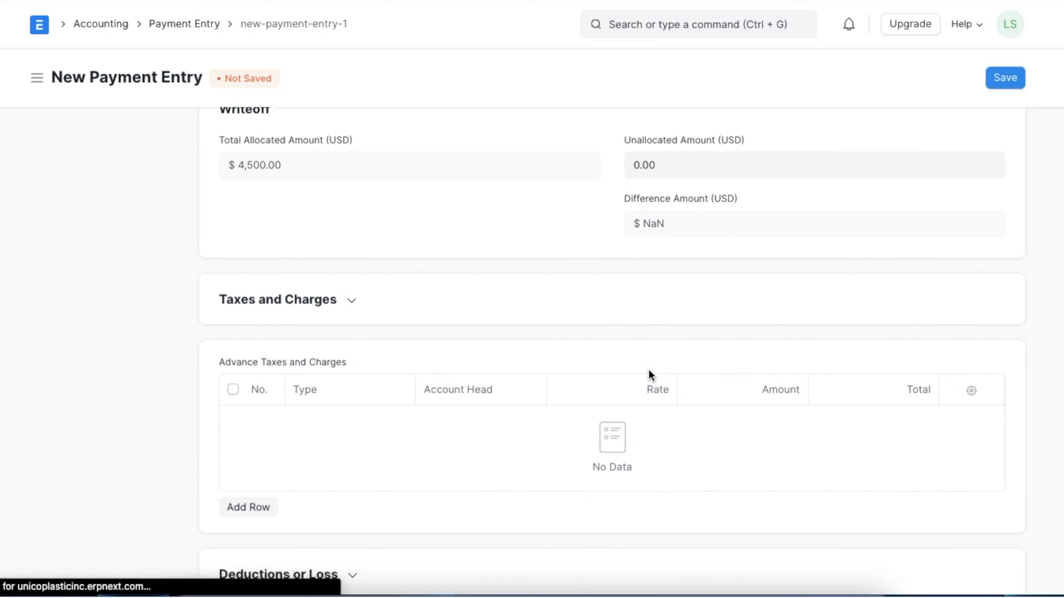
scroll(649, 370, "down", 2)
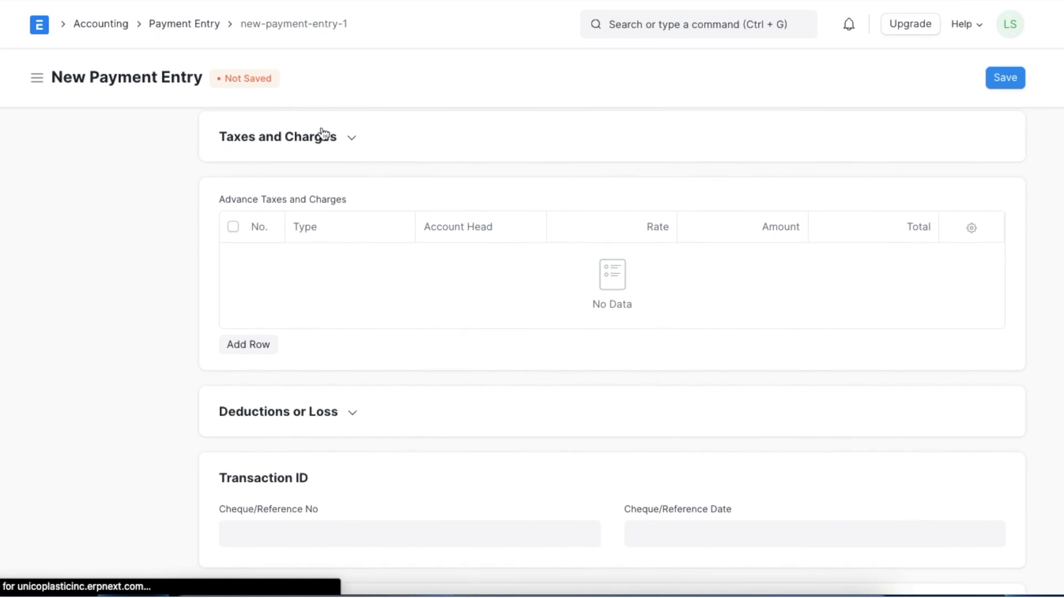
Choose US ST 6% - UPI as the payment entry's Taxes and Charges Template.
left_click(354, 141)
left_click(323, 198)
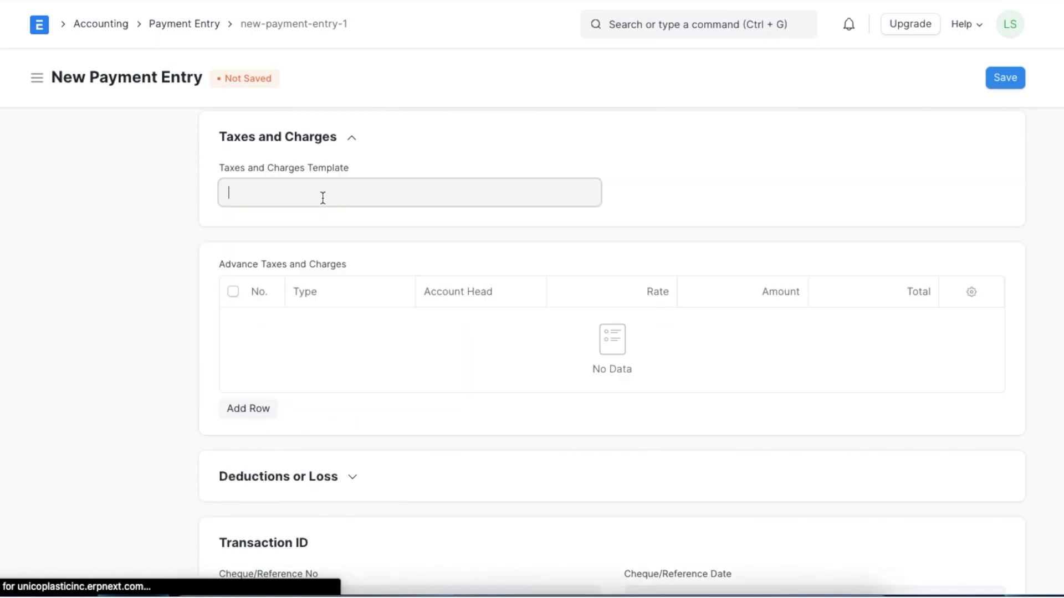
left_click(306, 259)
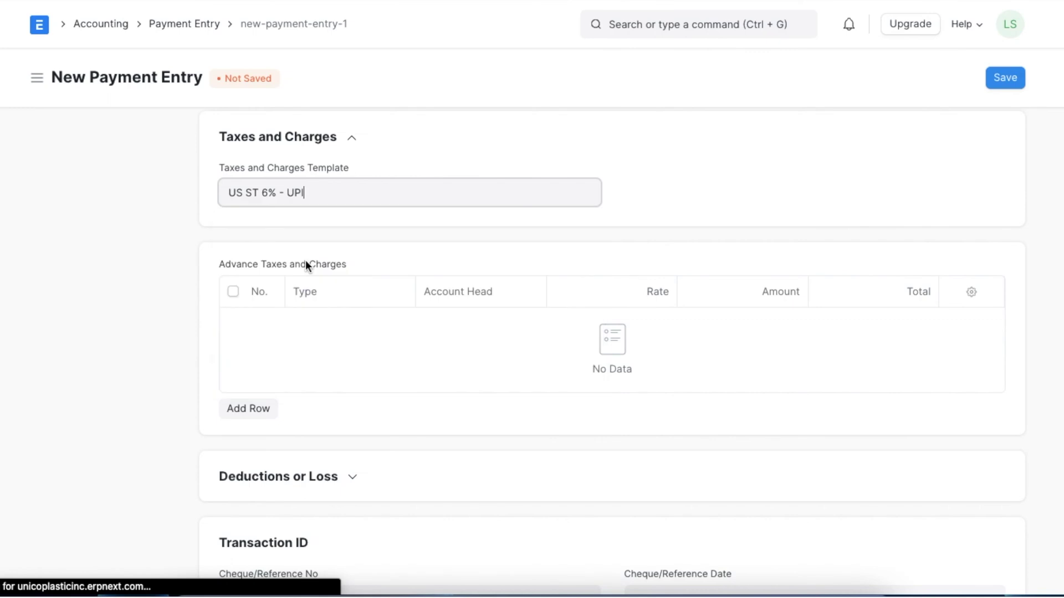
scroll(673, 415, "down", 2)
scroll(673, 415, "down", 4)
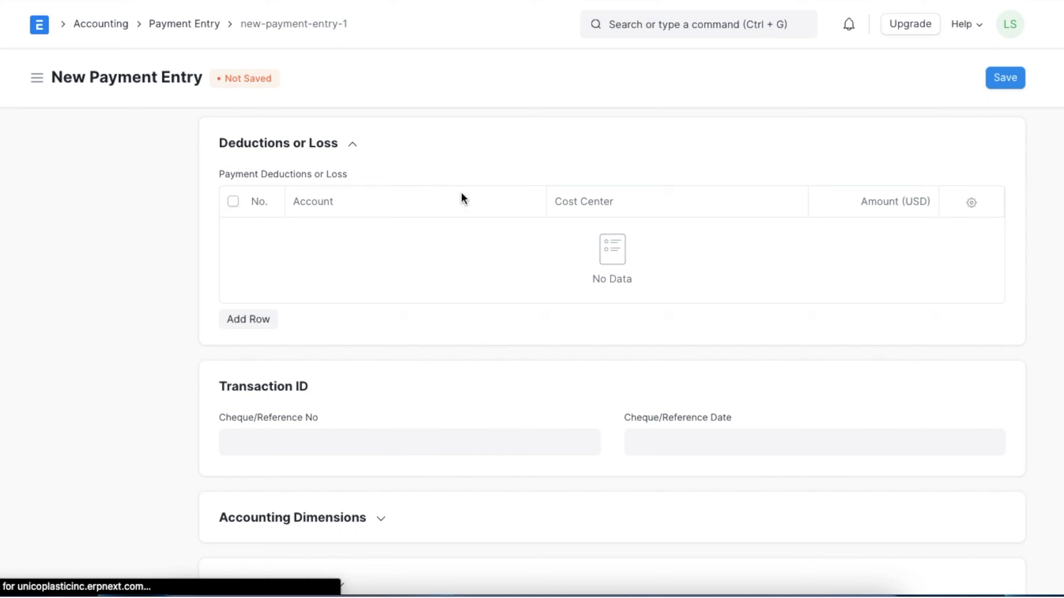
Save and submit Federated Inc. payment ACC-PAY-2022-00011, confirming the permanent submission.
left_click(355, 146)
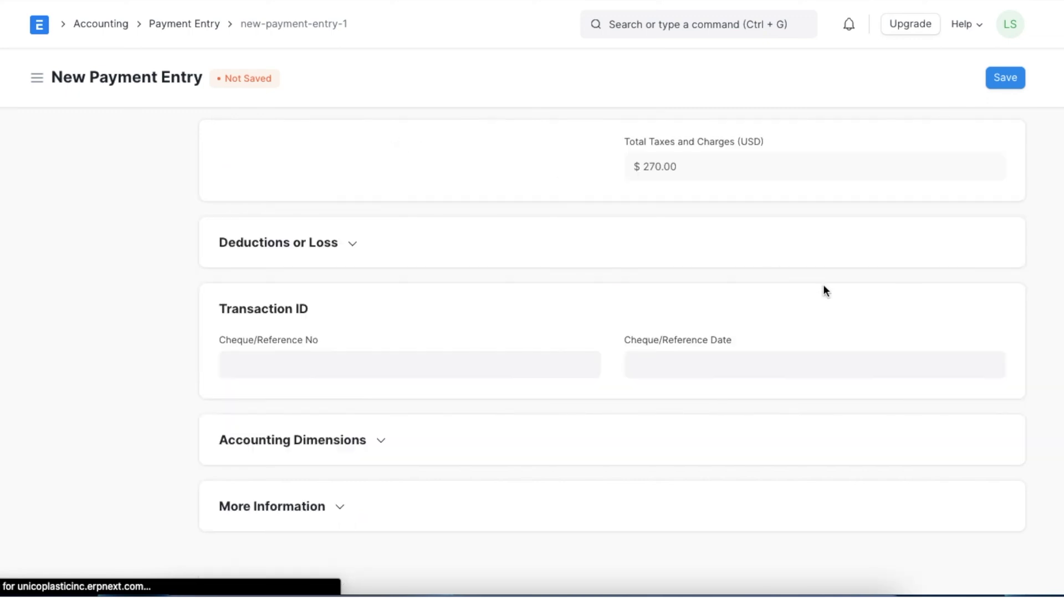
left_click(1006, 78)
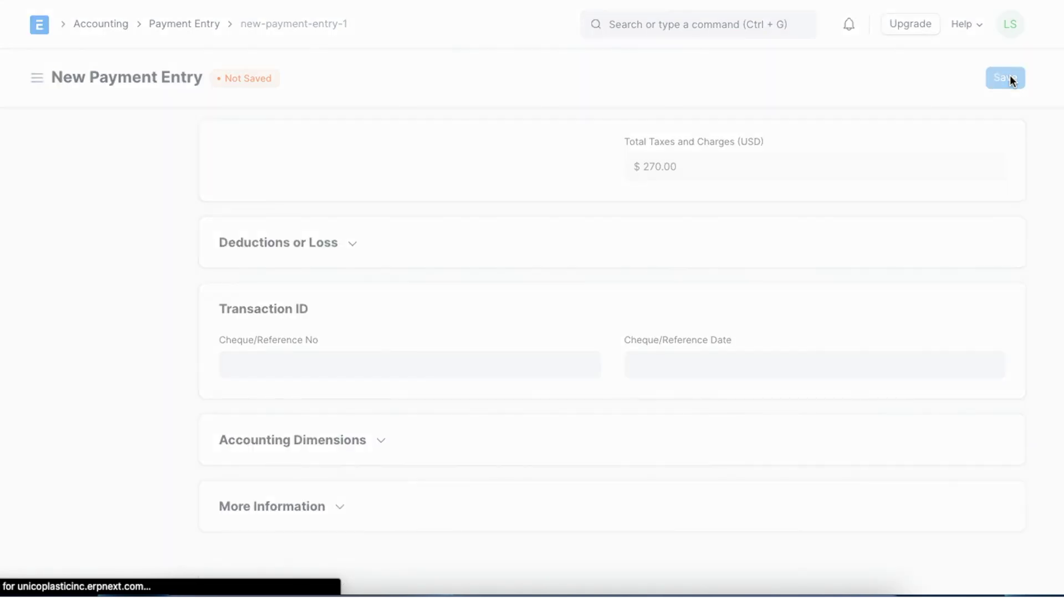
left_click(1011, 81)
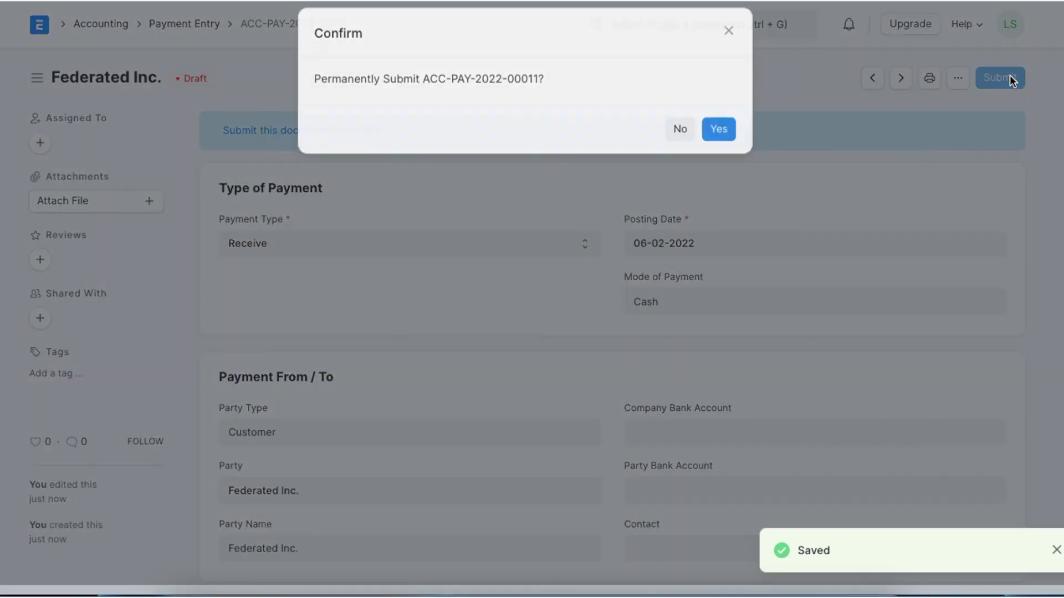
left_click(723, 144)
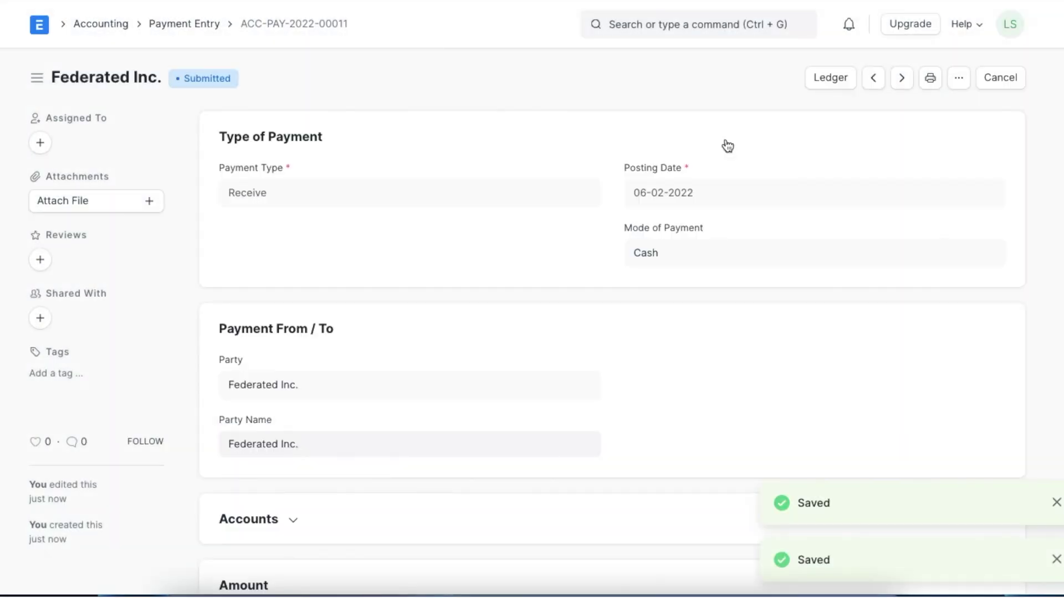
scroll(556, 346, "down", 3)
scroll(557, 346, "down", 5)
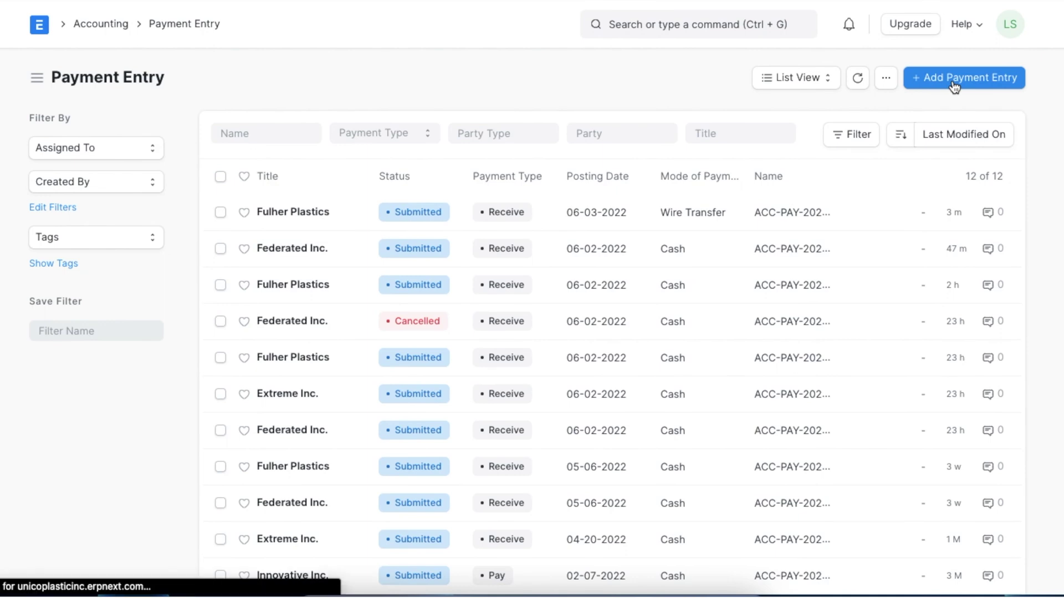
Start a new Pay-type payment entry with Cash as the mode of payment.
left_click(953, 84)
left_click(531, 252)
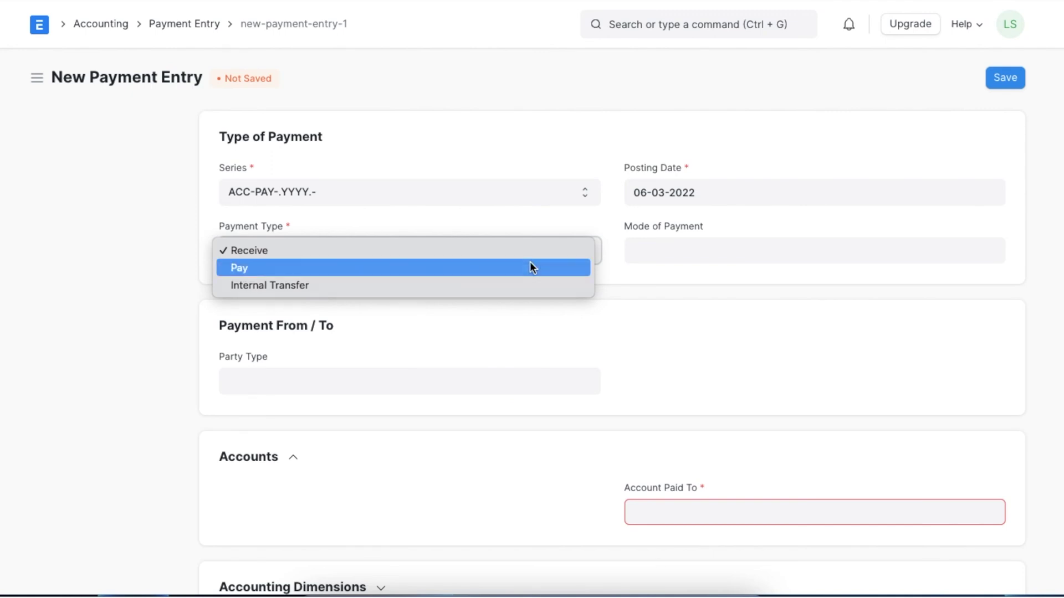
left_click(530, 268)
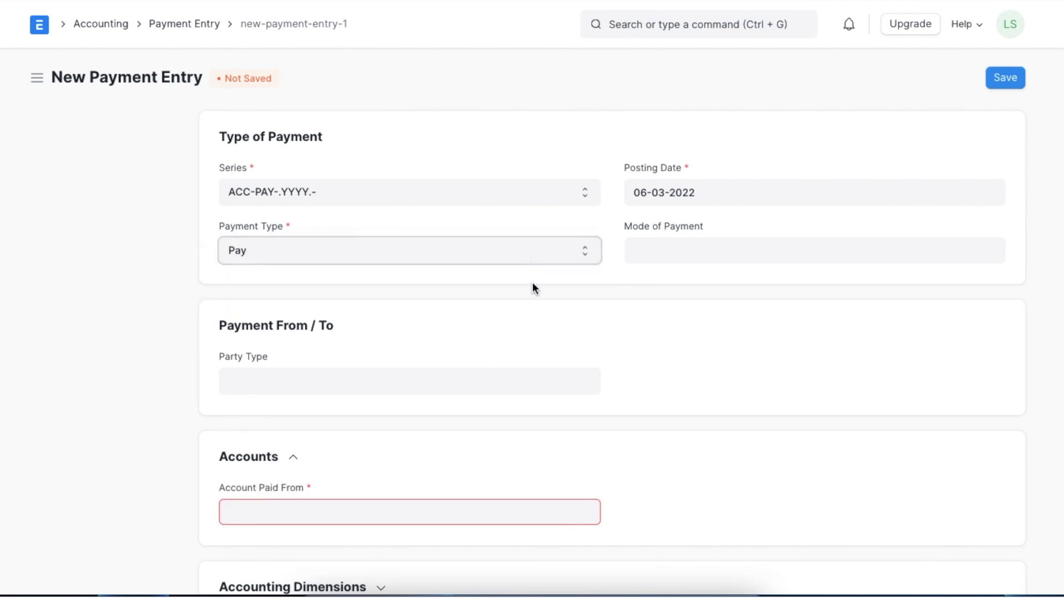
scroll(532, 282, "down", 2)
left_click(649, 174)
type("cash")
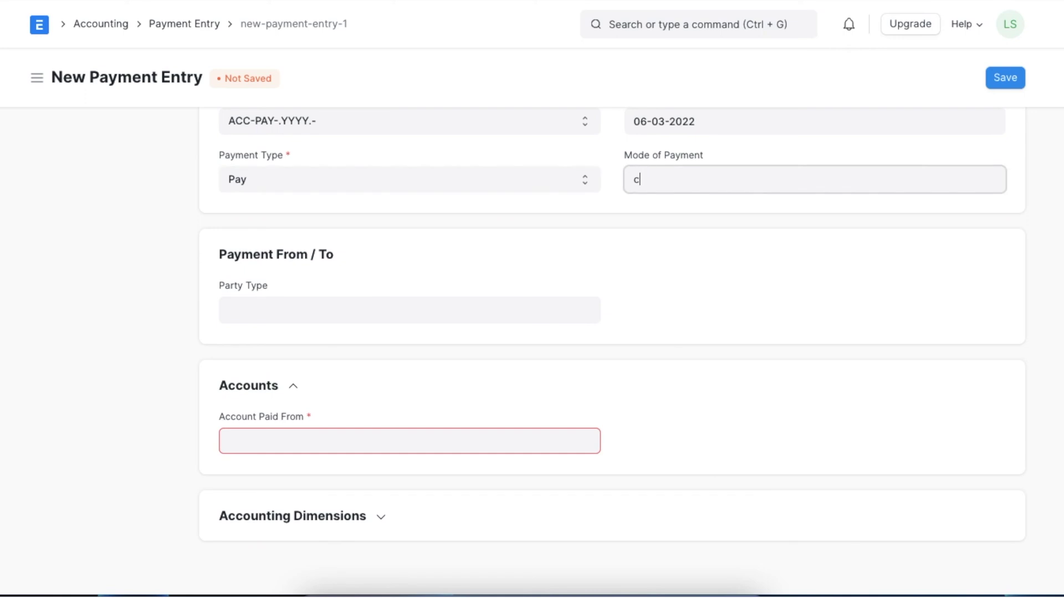
left_click(640, 213)
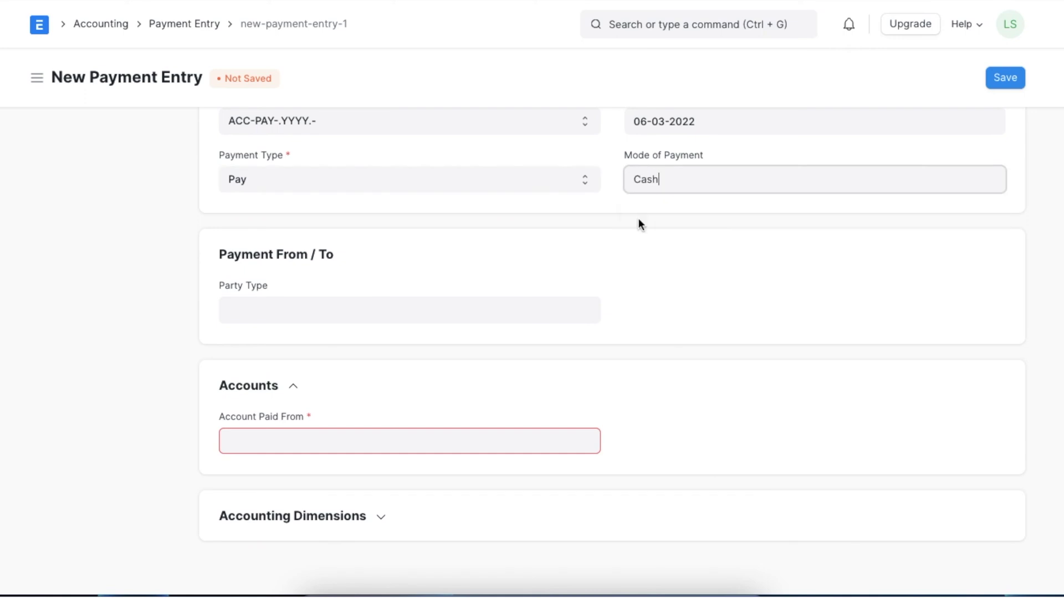
Set the party type to Employee and choose the first employee as party.
left_click(424, 319)
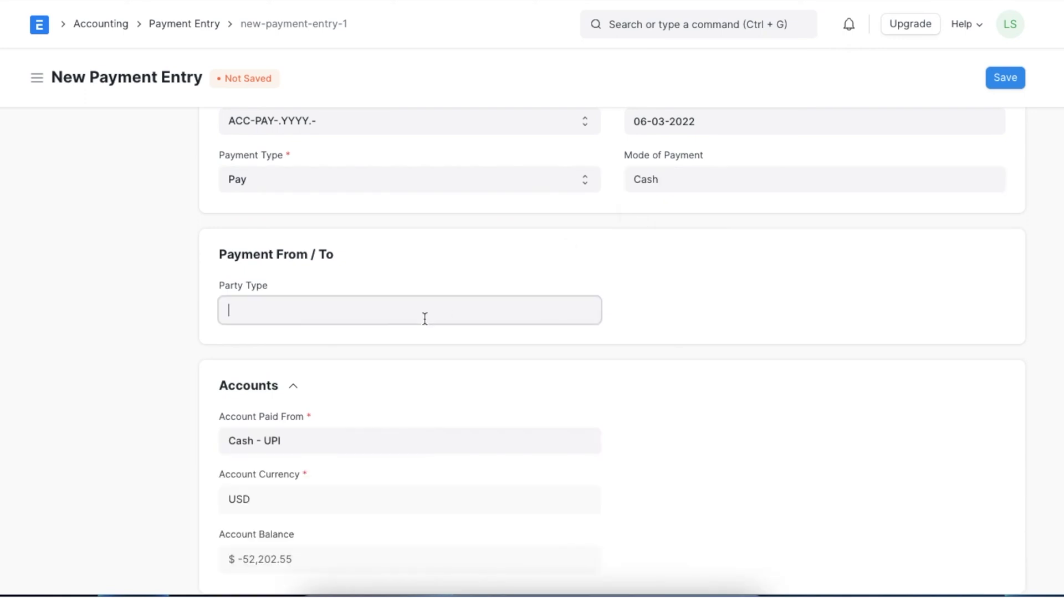
left_click(368, 452)
left_click(369, 378)
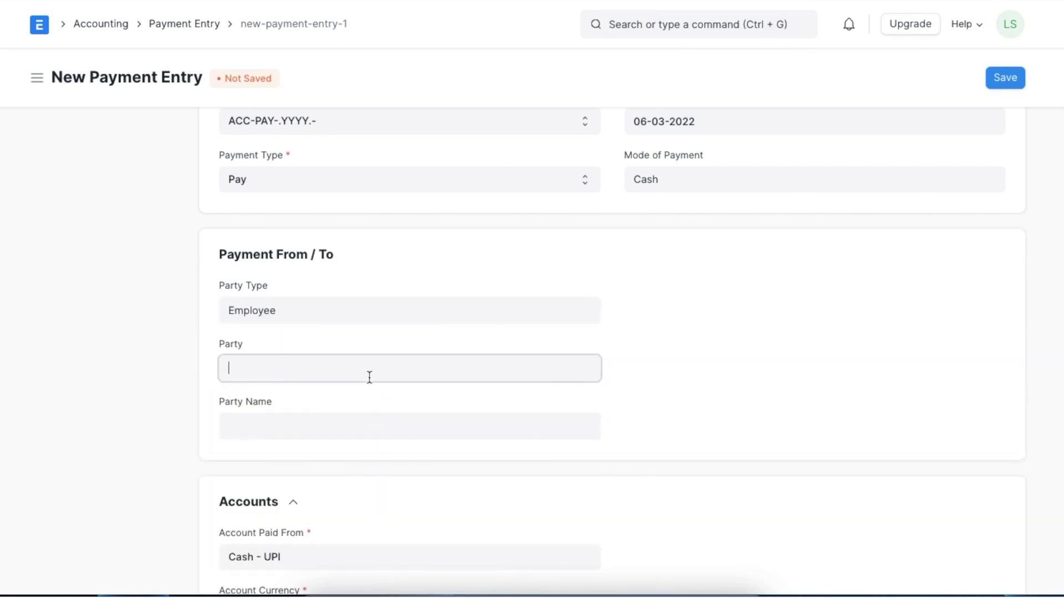
left_click(351, 422)
scroll(354, 418, "down", 1)
scroll(355, 419, "down", 5)
Pay 40000 from Axis Bank - UPI into the employee's own account.
left_click(355, 334)
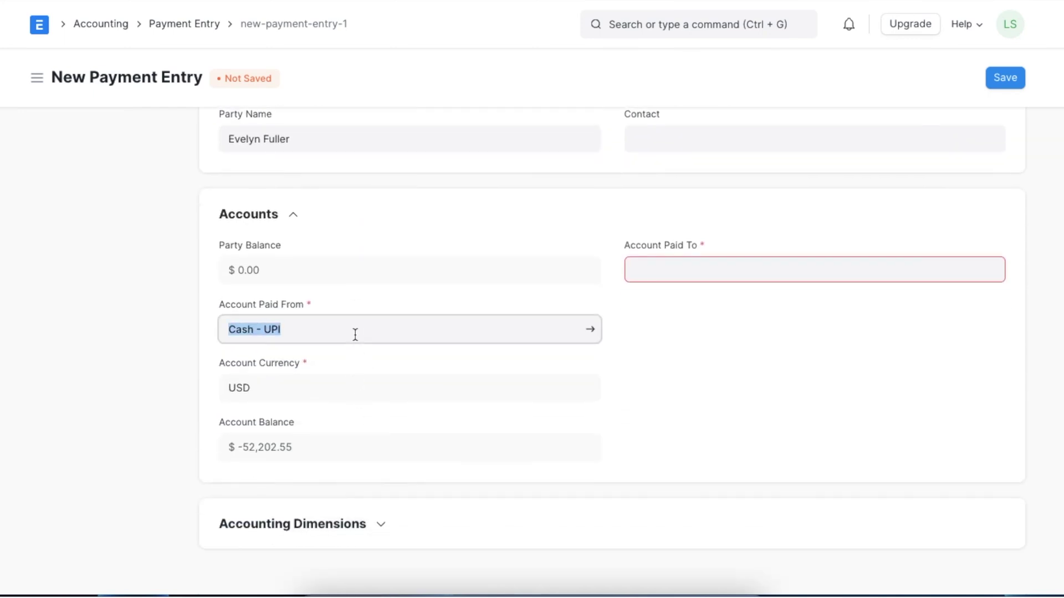
key("BackSpace")
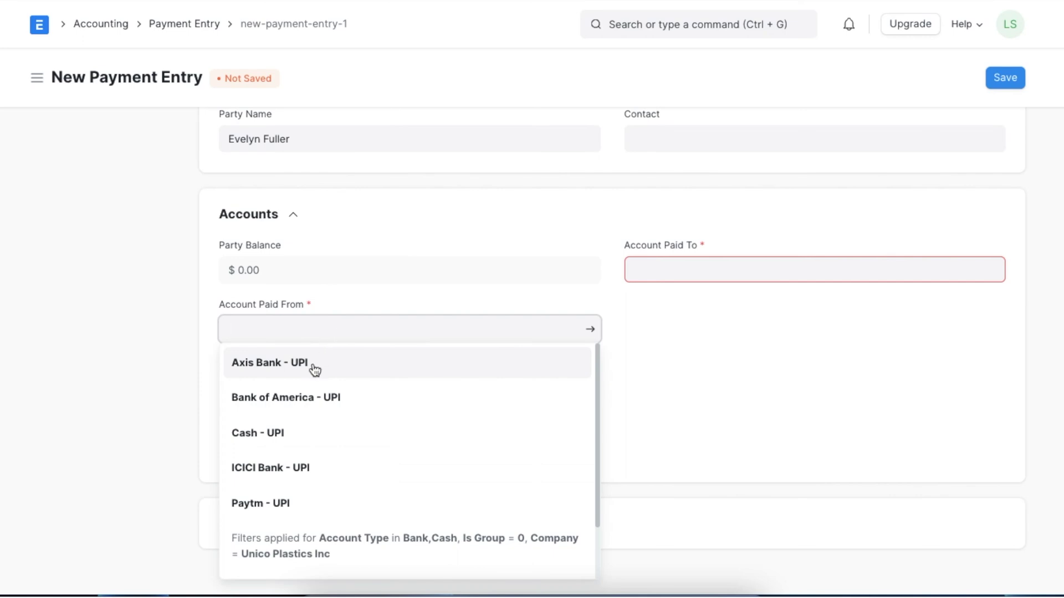
left_click(314, 370)
left_click(665, 277)
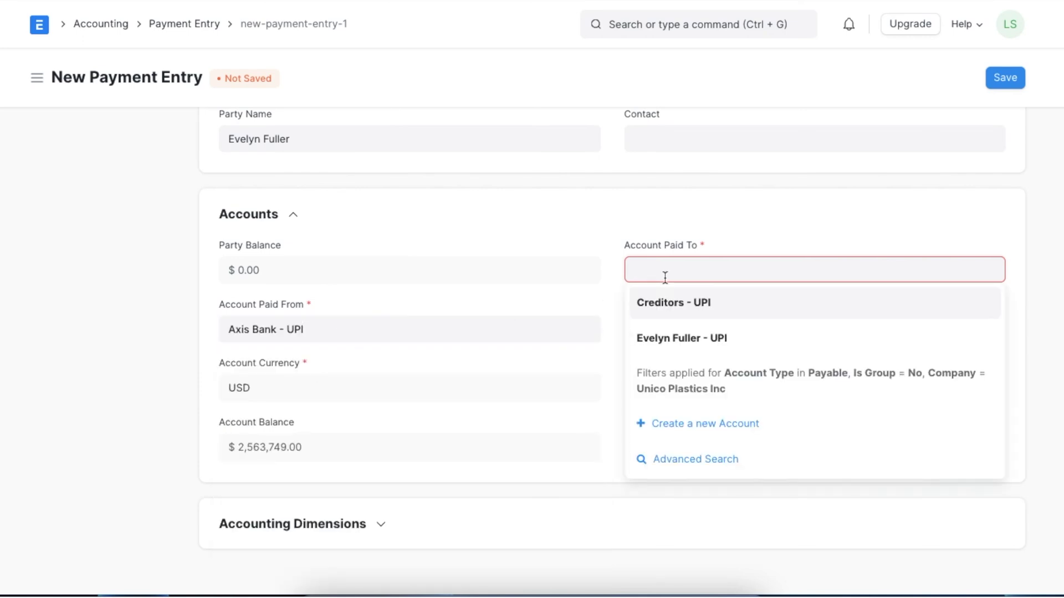
left_click(669, 332)
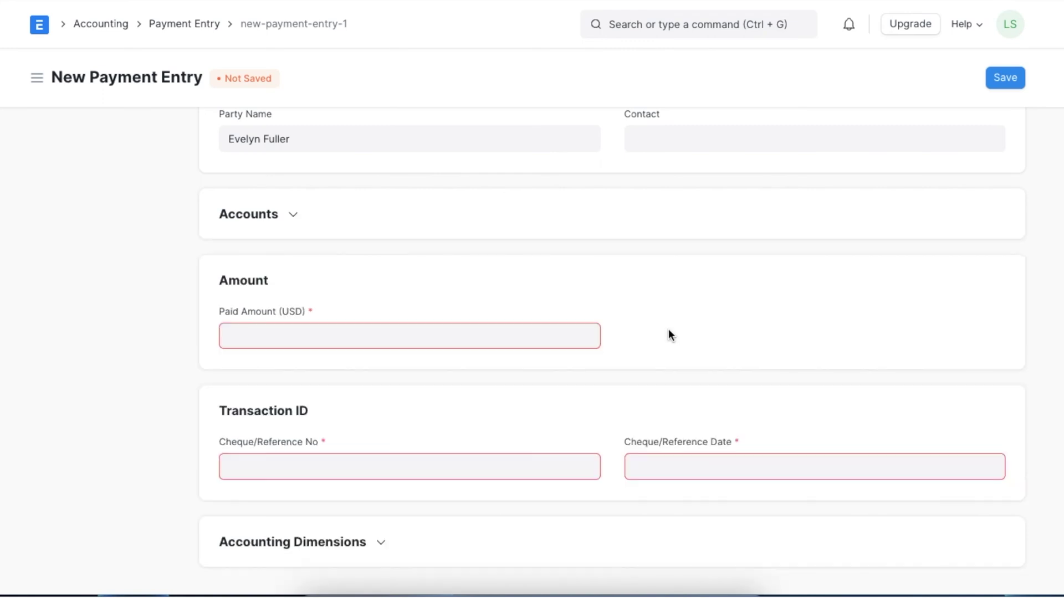
type("40000")
Give the 40,000.00 employee payment cheque reference 546374 dated 06-03-2022.
left_click(398, 469)
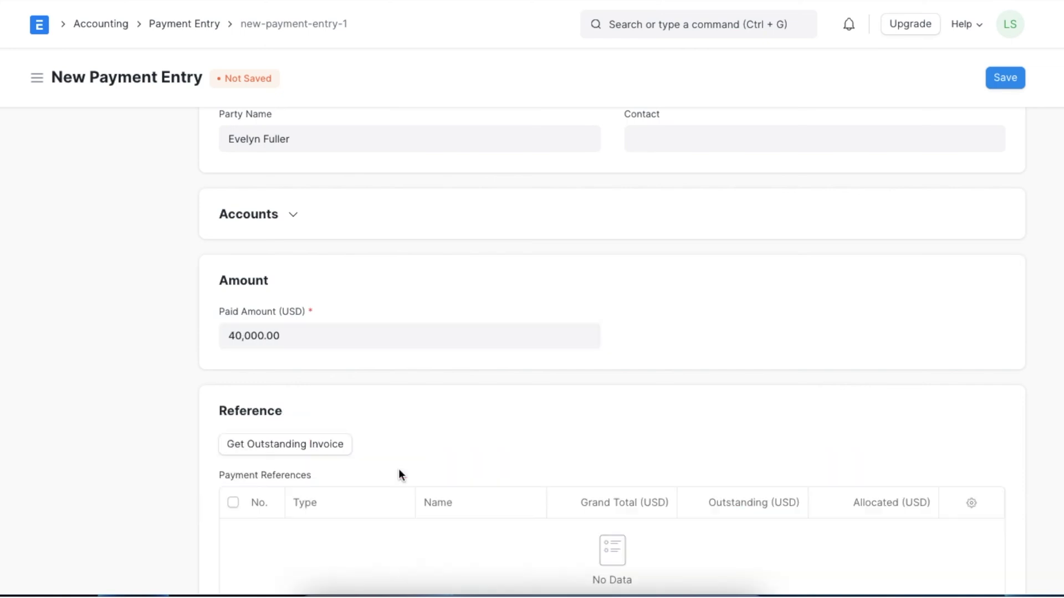
scroll(399, 471, "down", 5)
scroll(398, 469, "up", 6)
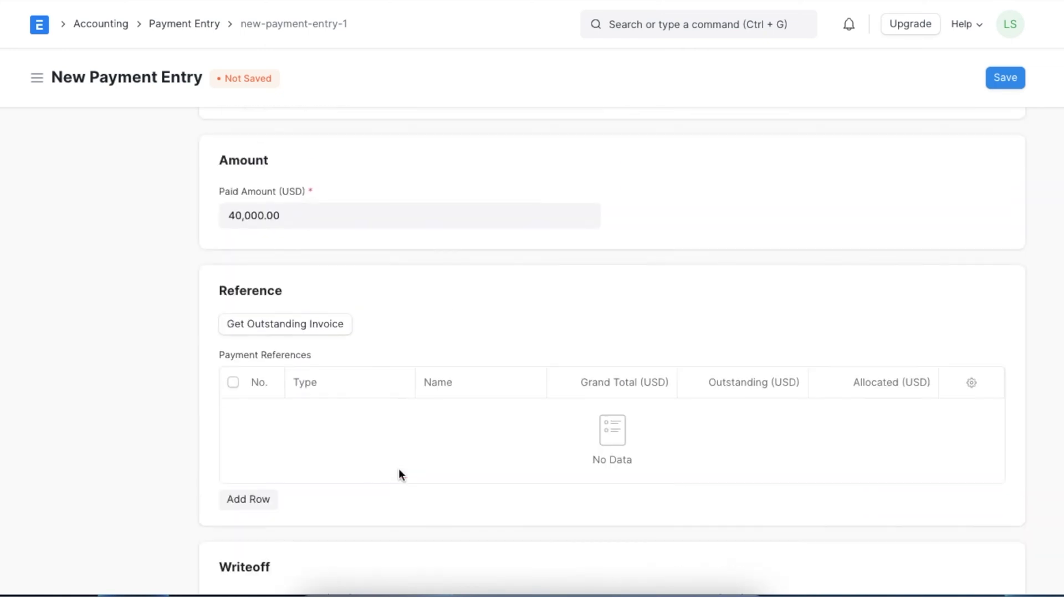
scroll(398, 469, "down", 10)
left_click(405, 392)
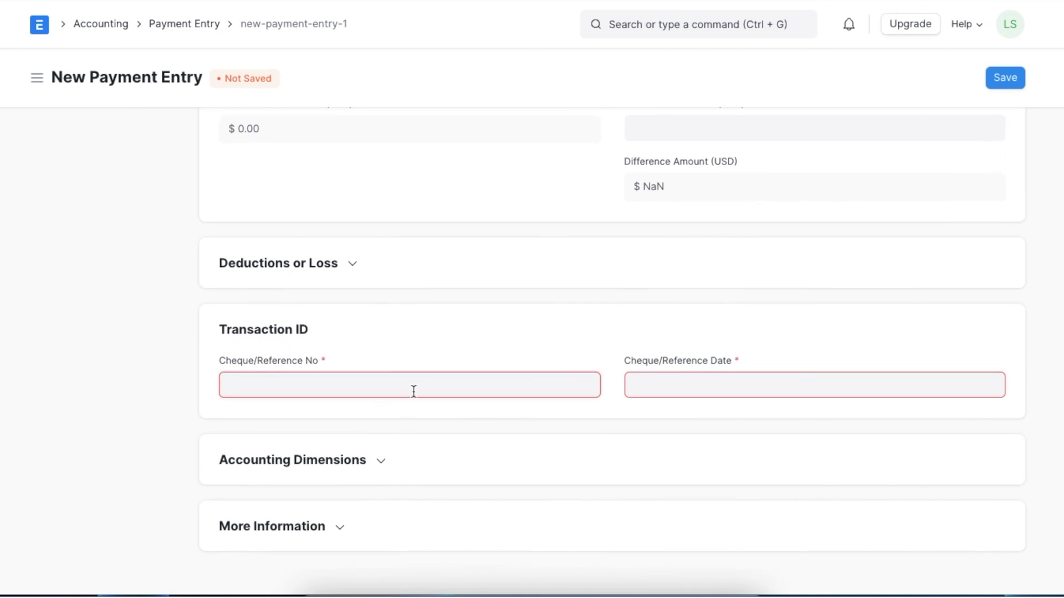
type("546374")
left_click(780, 384)
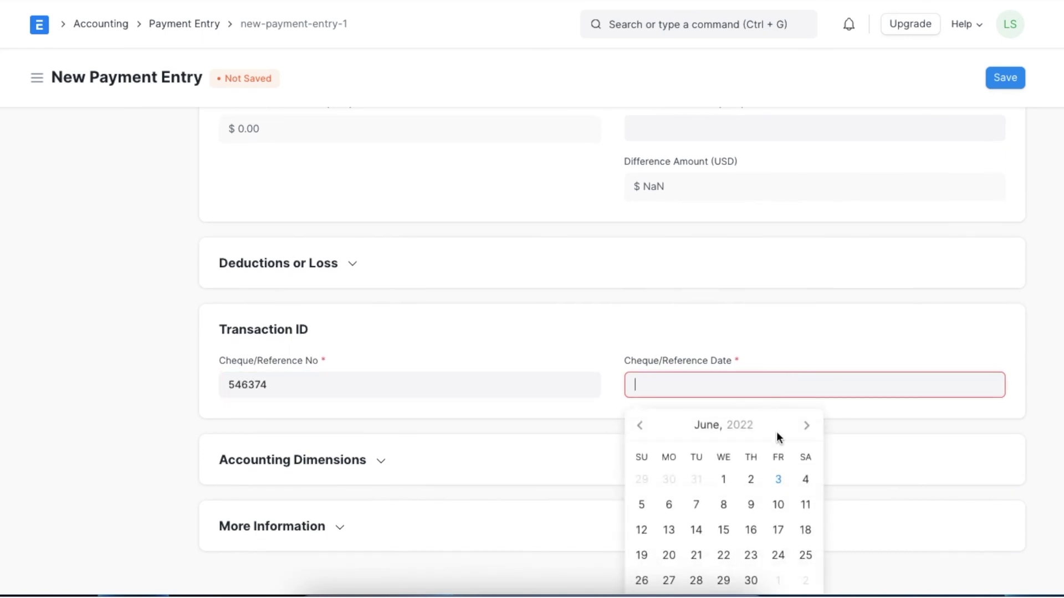
left_click(778, 481)
Save and submit the employee payment as ACC-PAY-2022-00013, then return to the Payment Entry list.
scroll(778, 481, "up", 15)
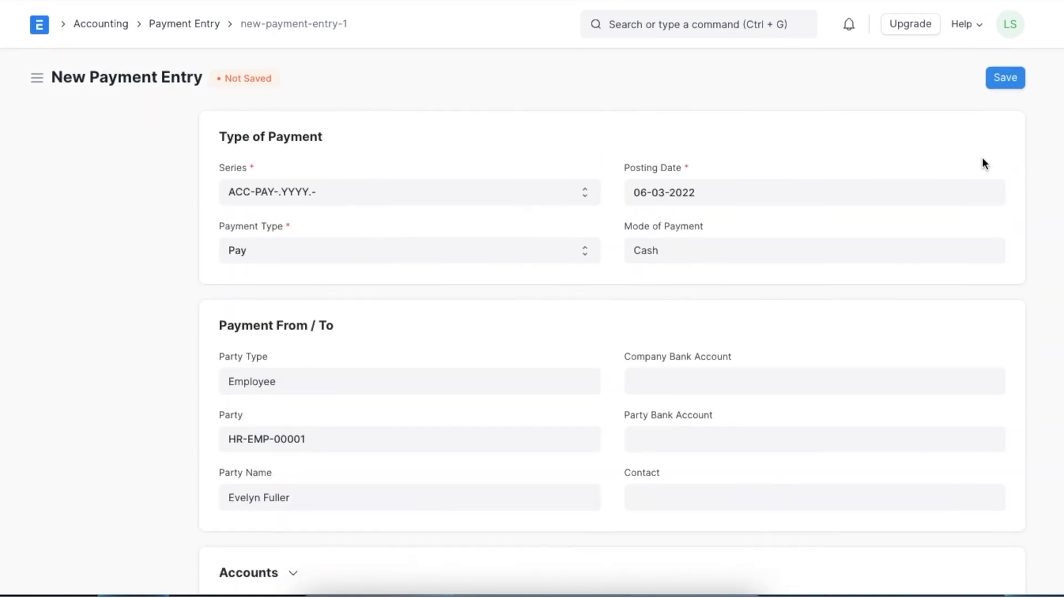
left_click(1006, 83)
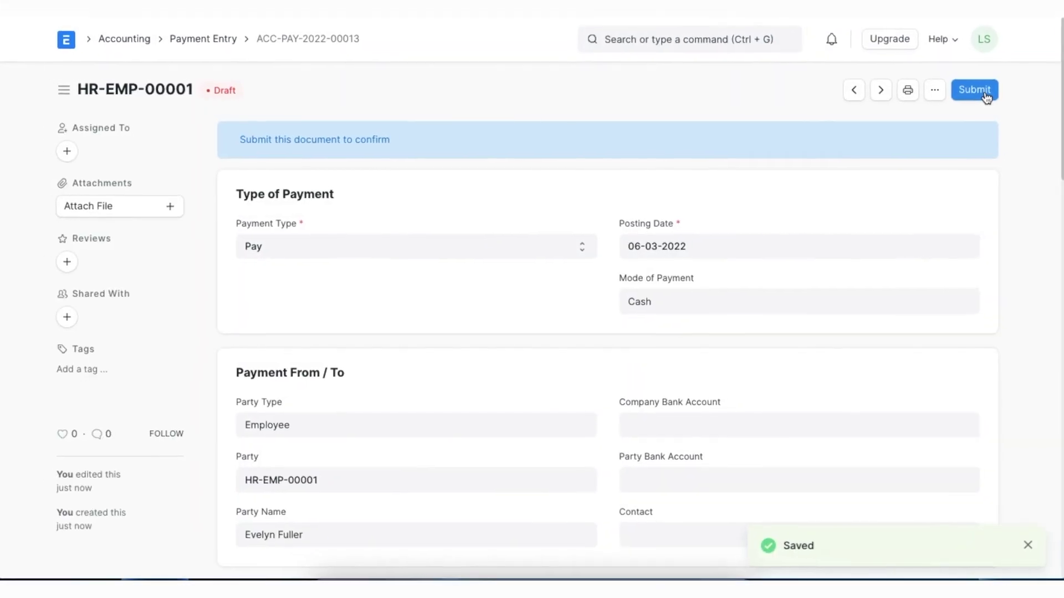
left_click(984, 94)
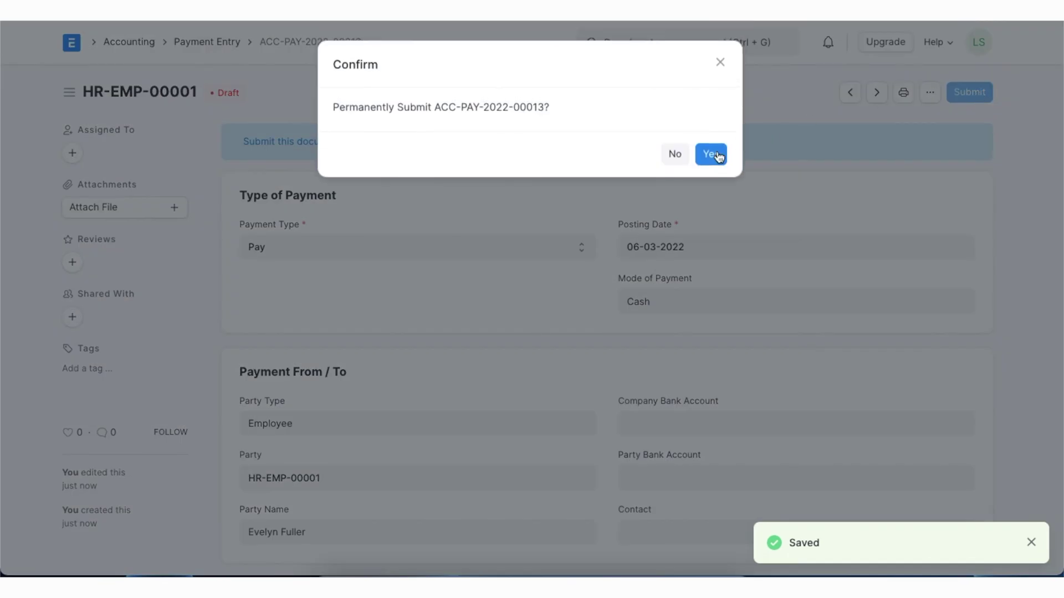
left_click(710, 154)
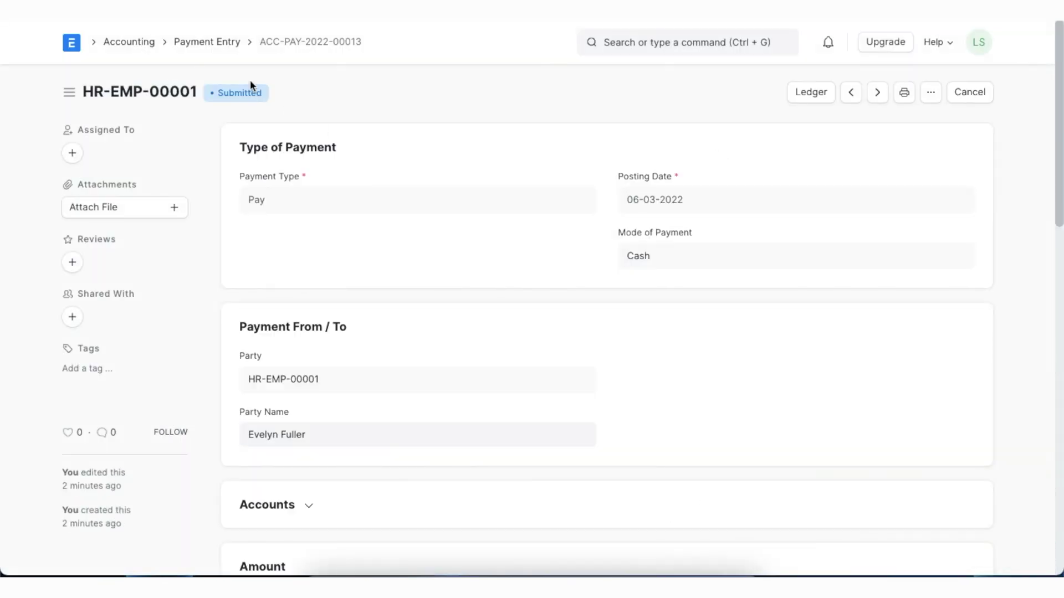
left_click(222, 43)
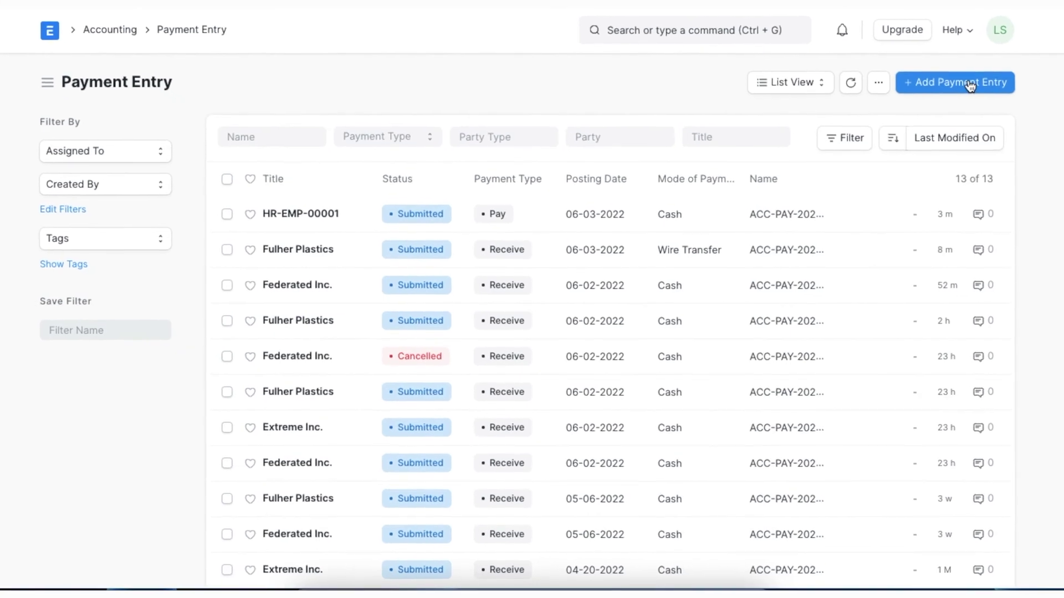
Start a new Internal Transfer from Axis Bank - UPI to ICICI Bank - UPI.
left_click(960, 93)
left_click(363, 247)
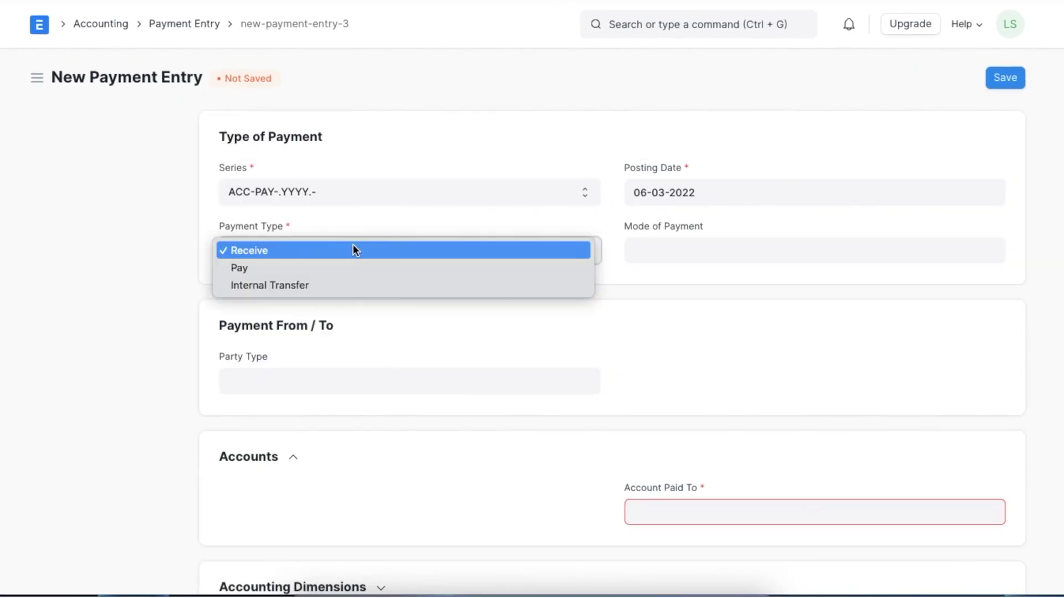
left_click(333, 285)
left_click(317, 381)
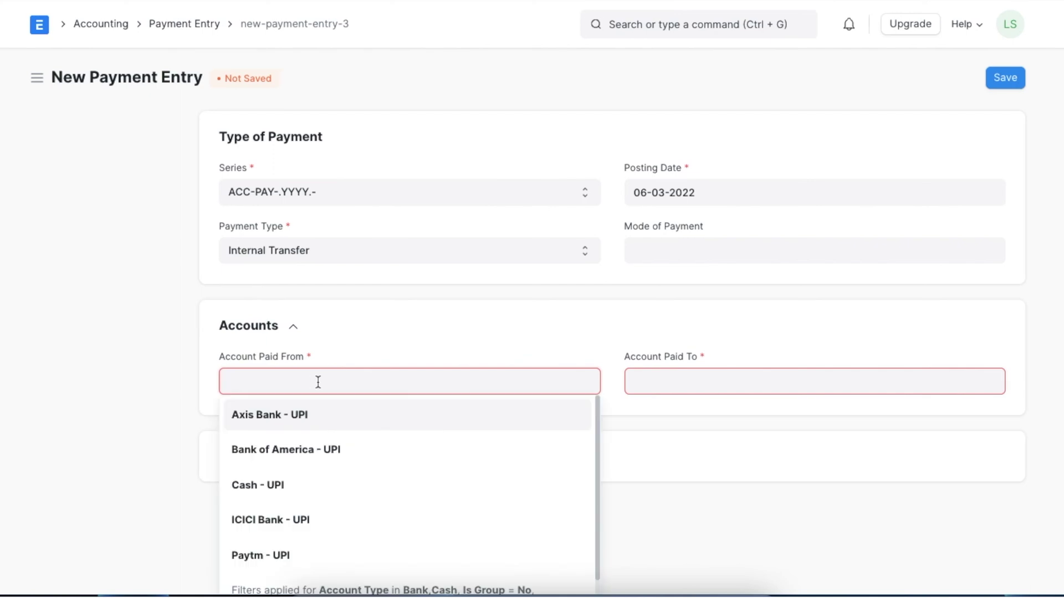
left_click(315, 422)
left_click(713, 388)
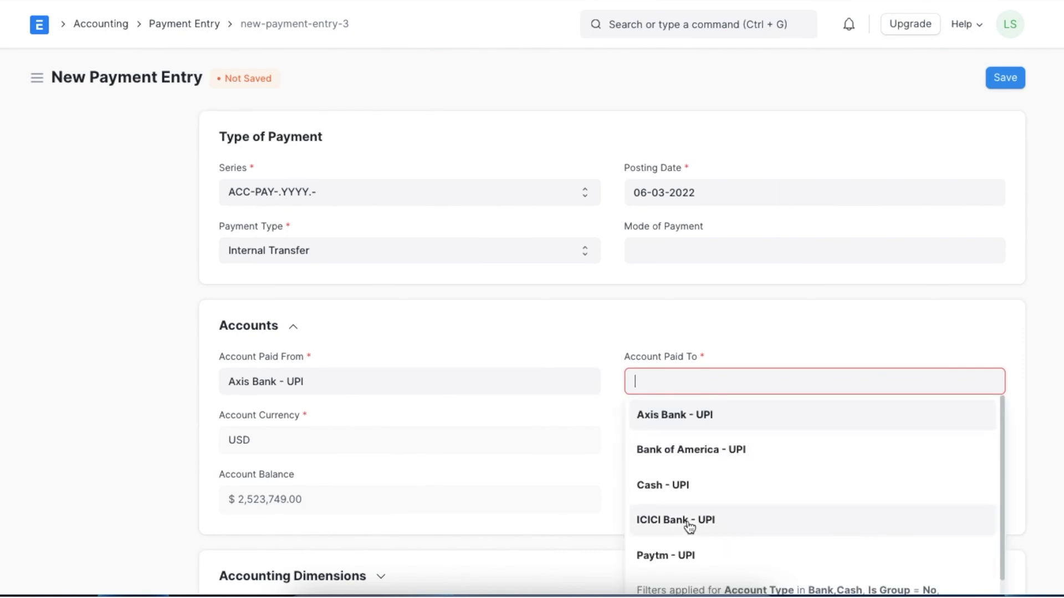
left_click(688, 521)
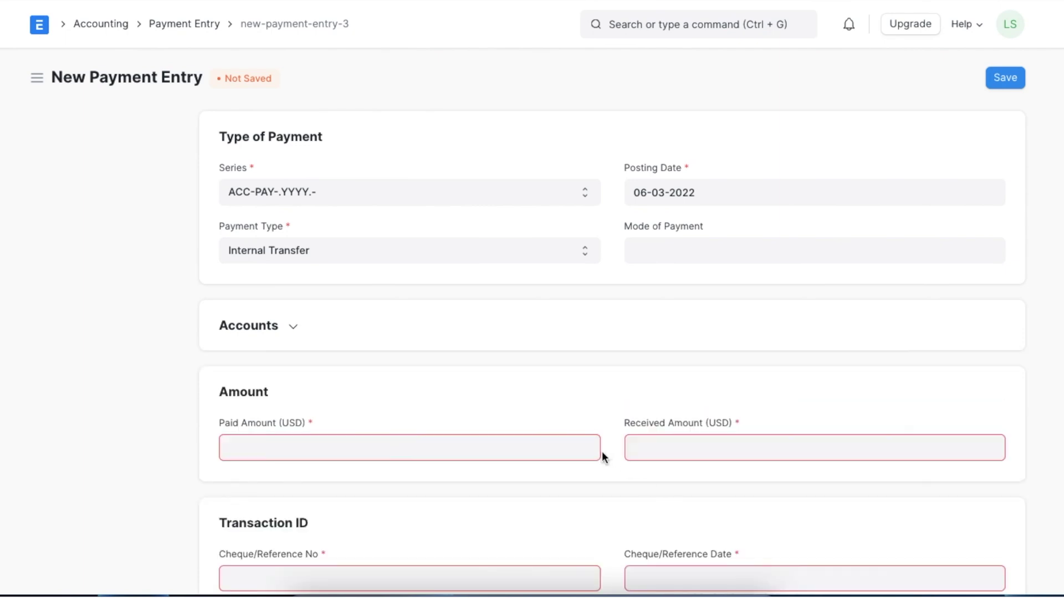
Set the transfer amount to 50000 with Wire Transfer as mode of payment.
scroll(438, 431, "down", 1)
left_click(431, 361)
type("500000.00")
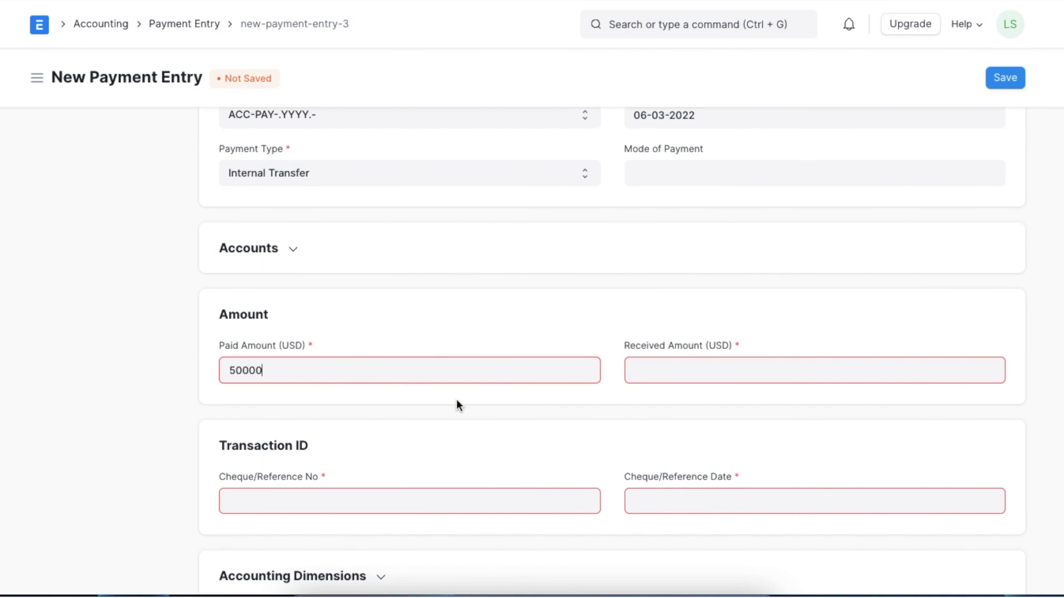
left_click(457, 399)
left_click(670, 177)
type("wir")
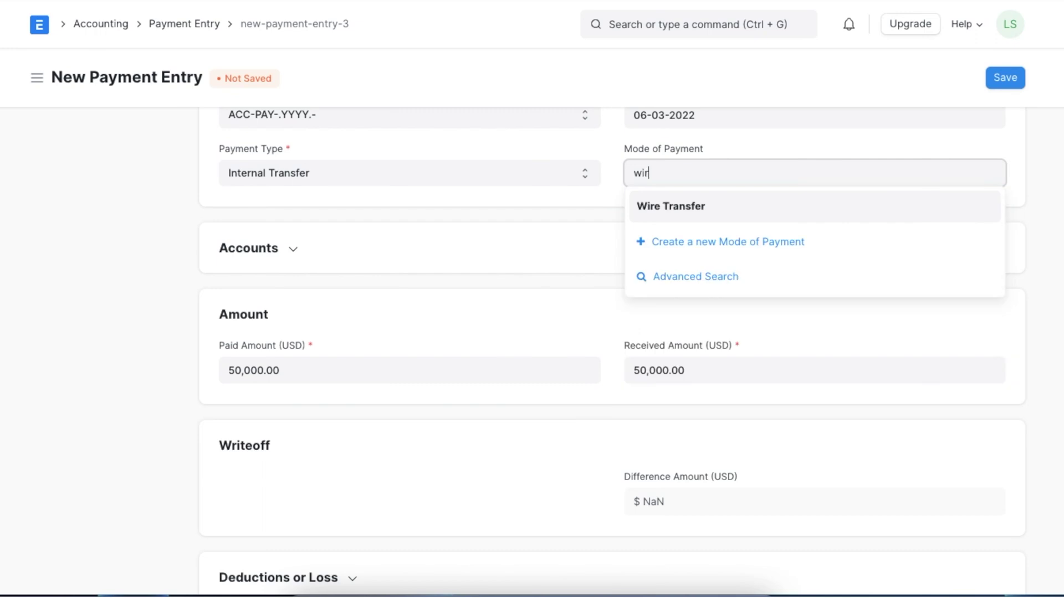
left_click(646, 209)
Add cheque reference 345634 dated 06-03-2022, then save and submit ACC-PAY-2022-00014.
scroll(545, 355, "down", 6)
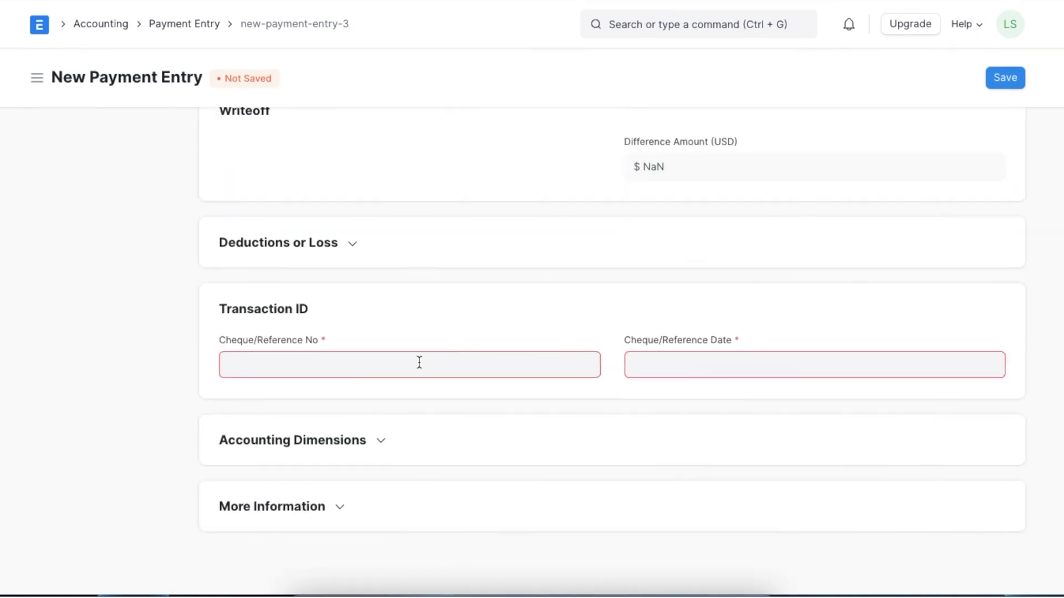
type("345634")
left_click(660, 361)
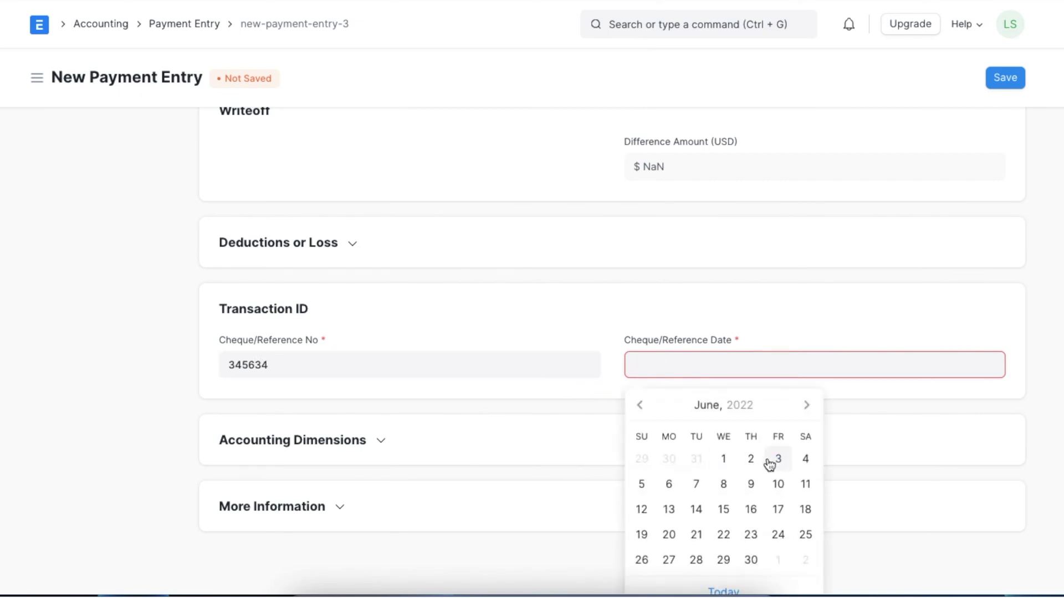
left_click(779, 464)
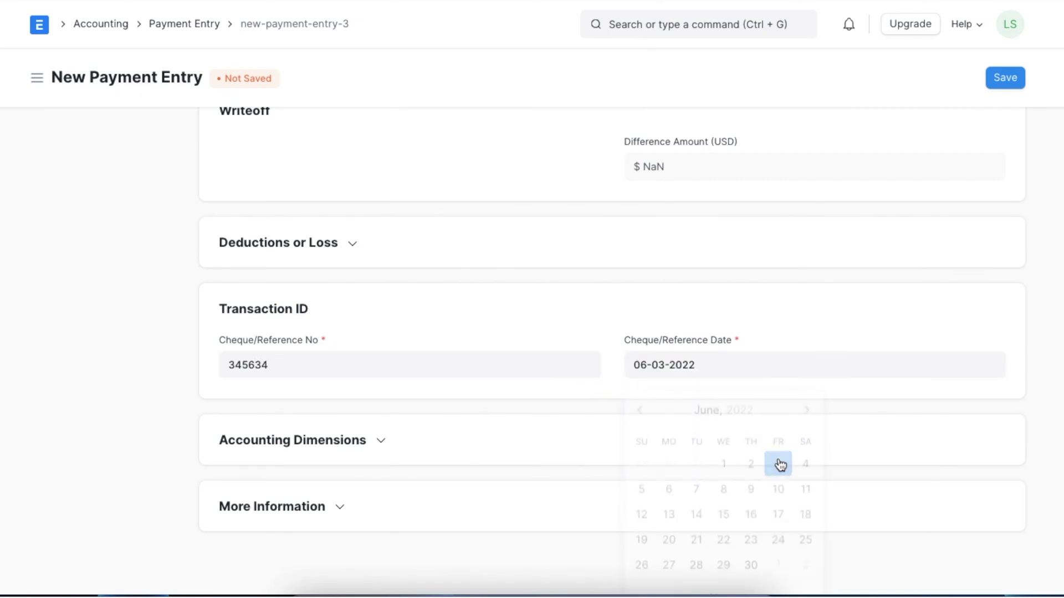
left_click(1007, 76)
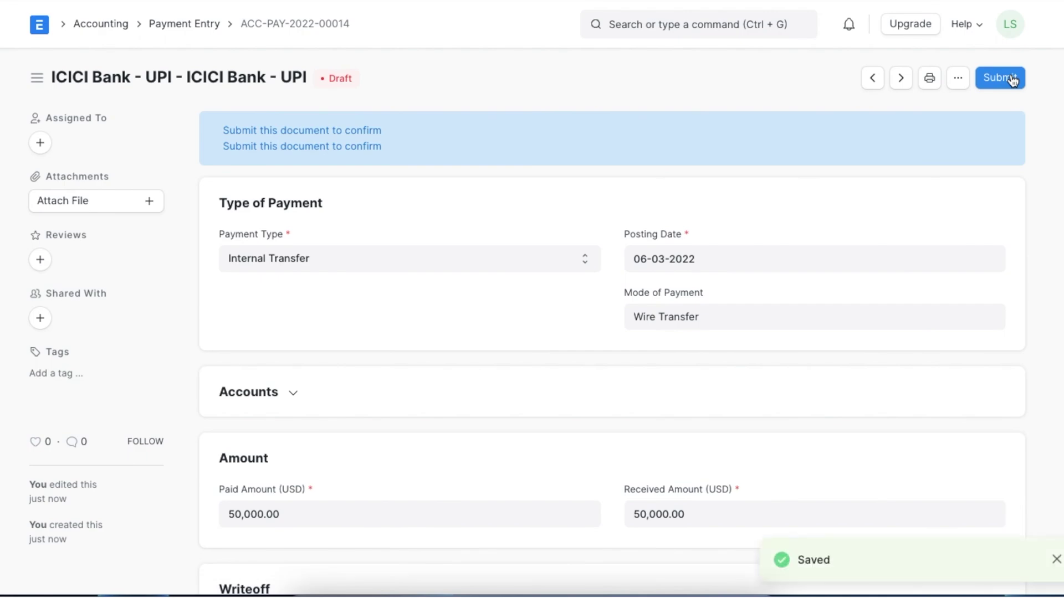
left_click(1011, 80)
left_click(709, 149)
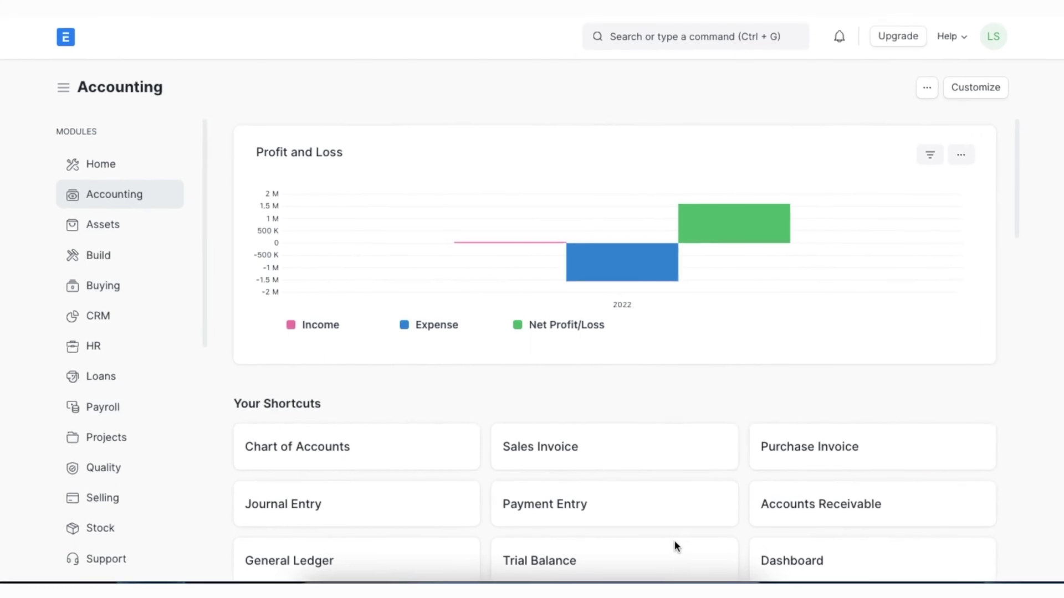
Open Fulher Plastics invoice ACC-SINV-2022-00017 from the Sales Invoice list and show its Create options.
left_click(676, 32)
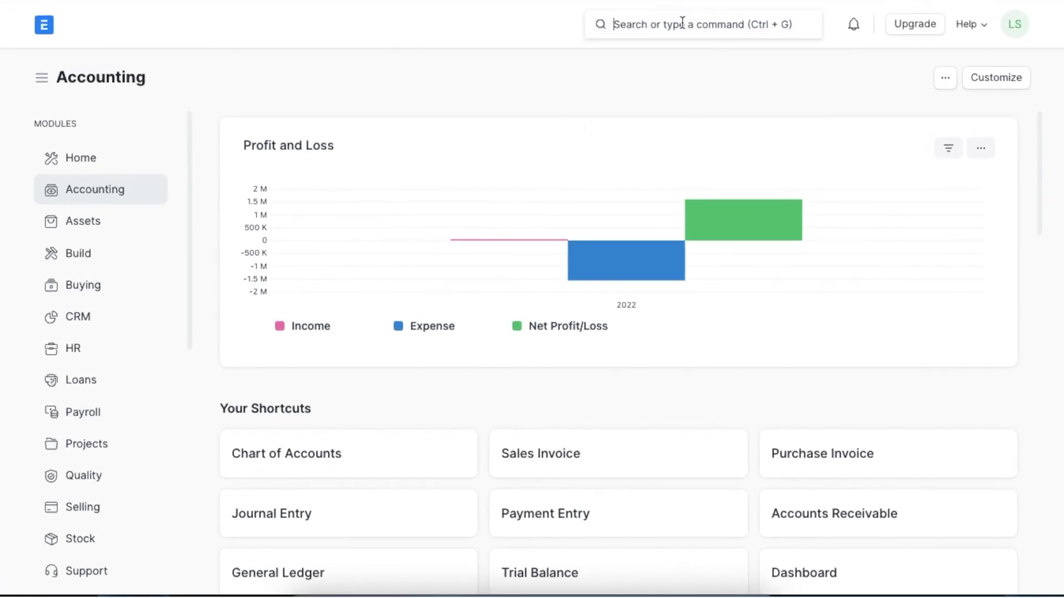
type("sales inv")
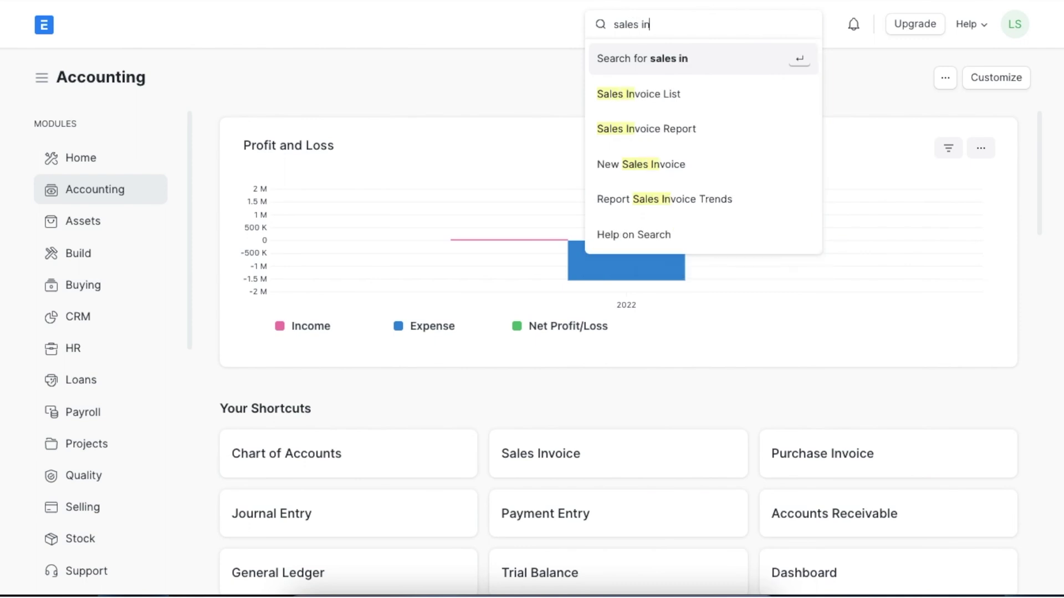
left_click(680, 94)
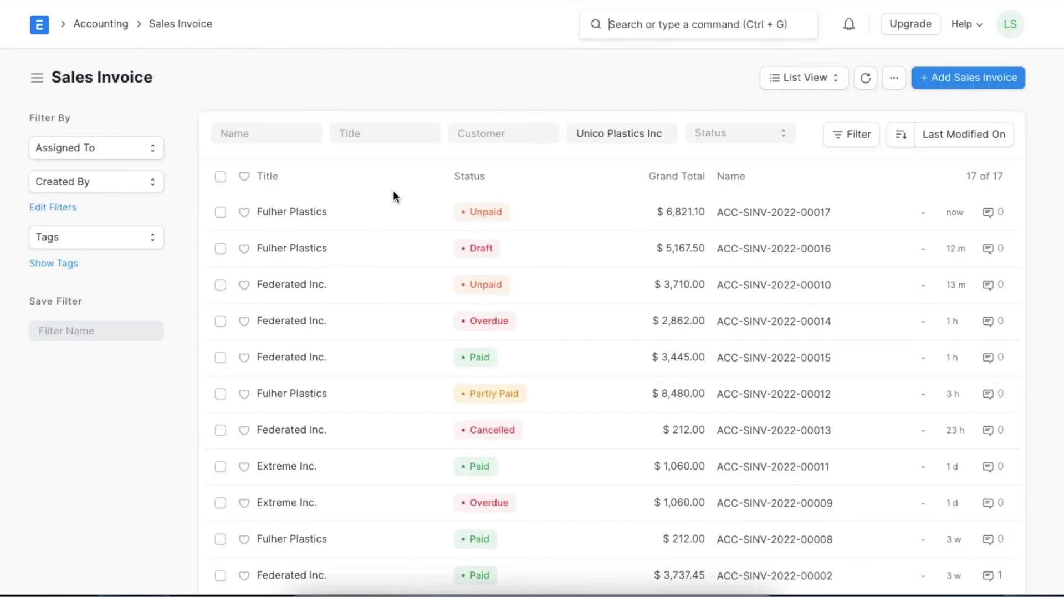
left_click(309, 216)
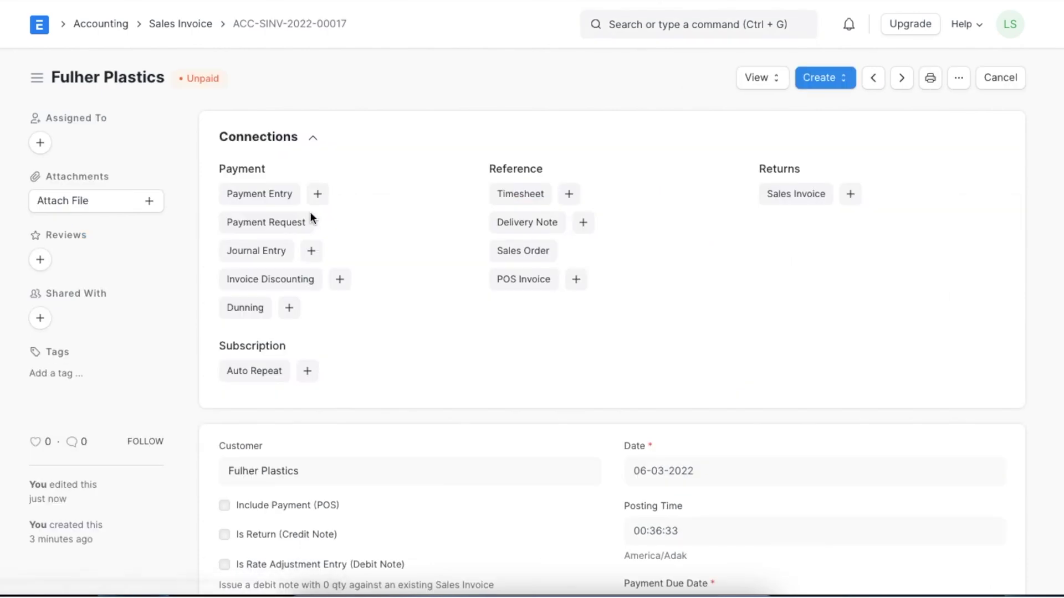
left_click(838, 87)
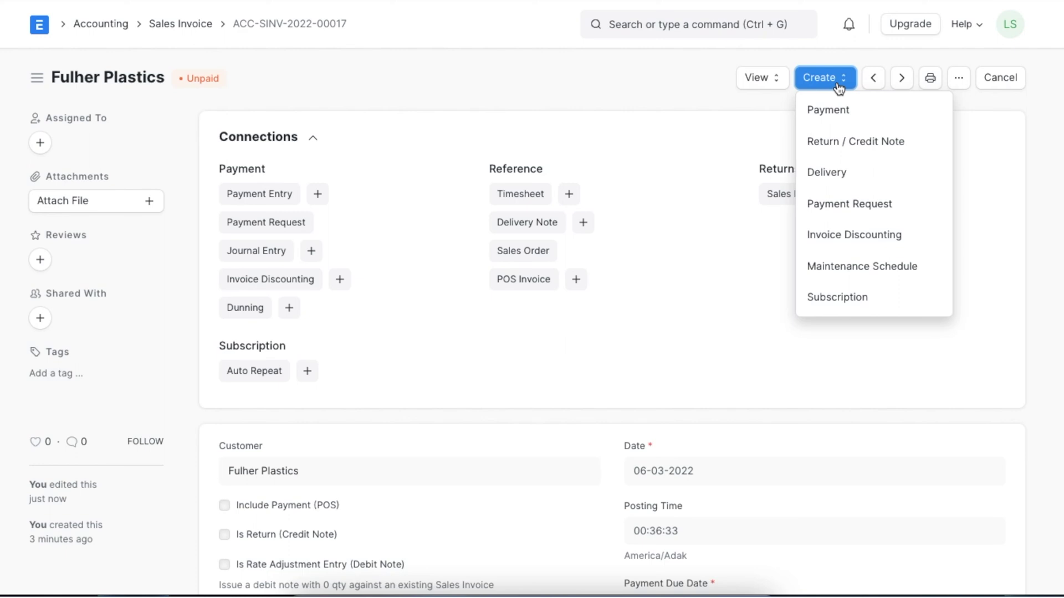
Create a 6,821.10 USD payment entry from the Fulher Plastics sales invoice.
left_click(888, 110)
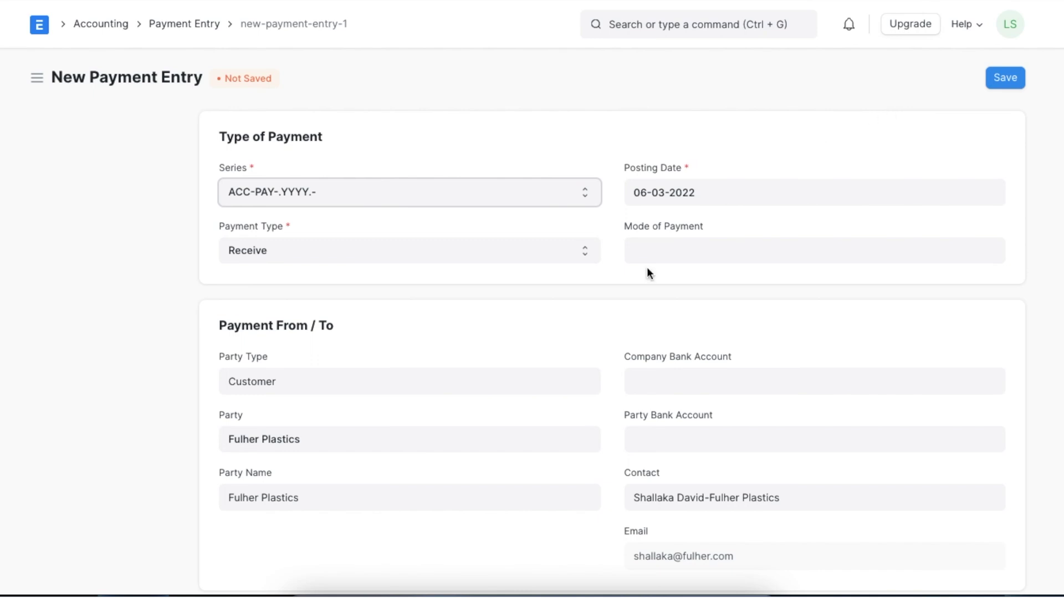
scroll(647, 270, "down", 1)
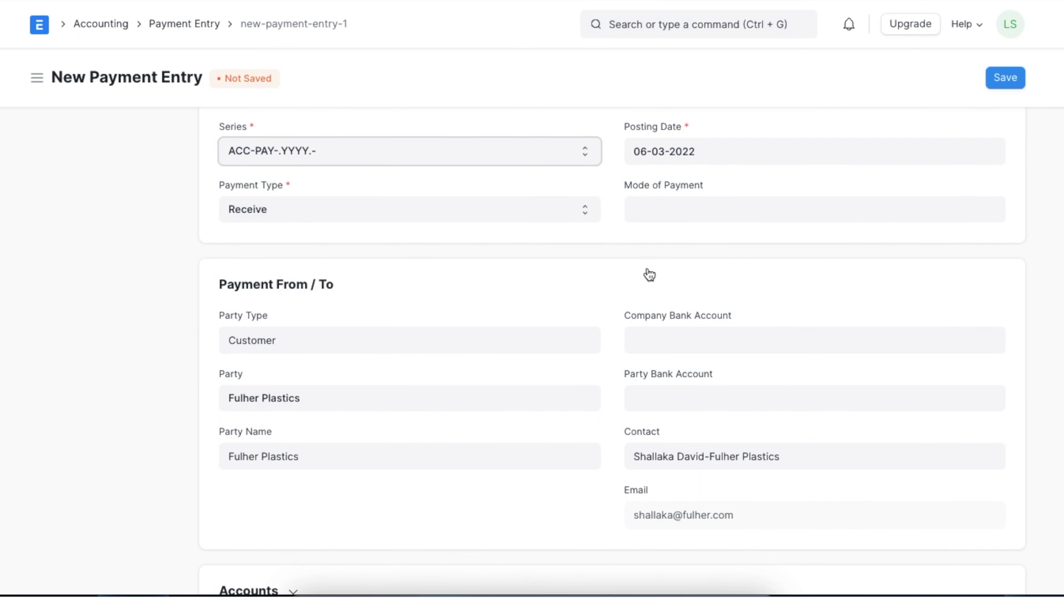
scroll(648, 274, "down", 3)
scroll(647, 269, "down", 5)
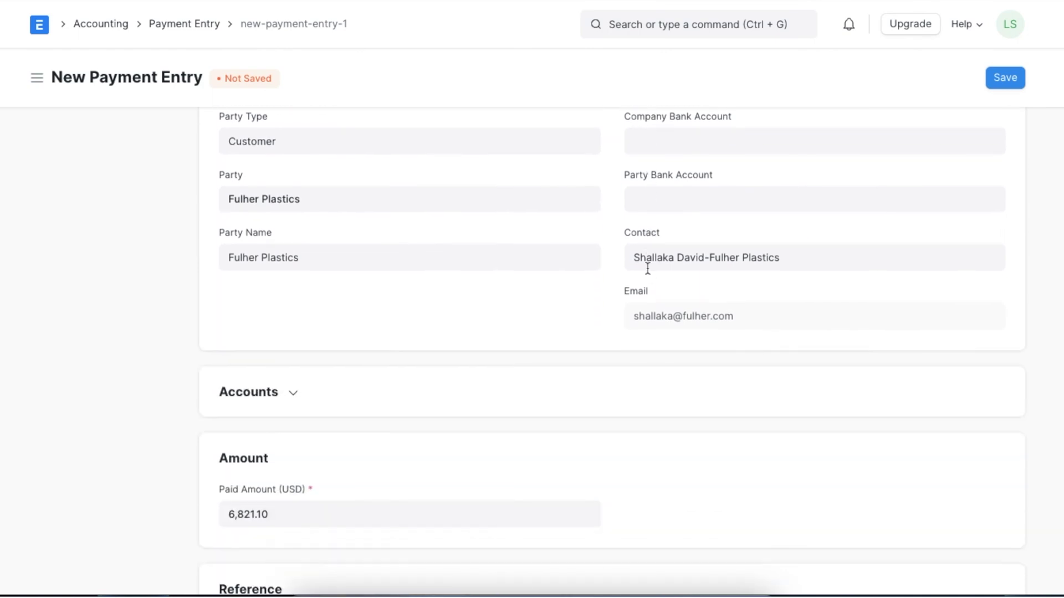
scroll(647, 268, "down", 2)
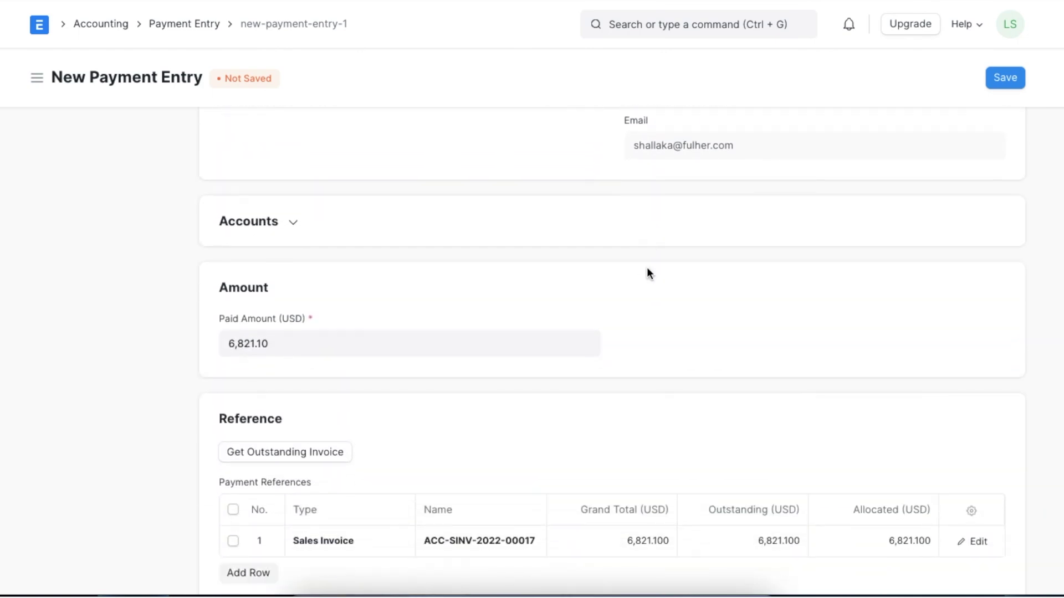
scroll(647, 269, "down", 1)
scroll(648, 271, "up", 9)
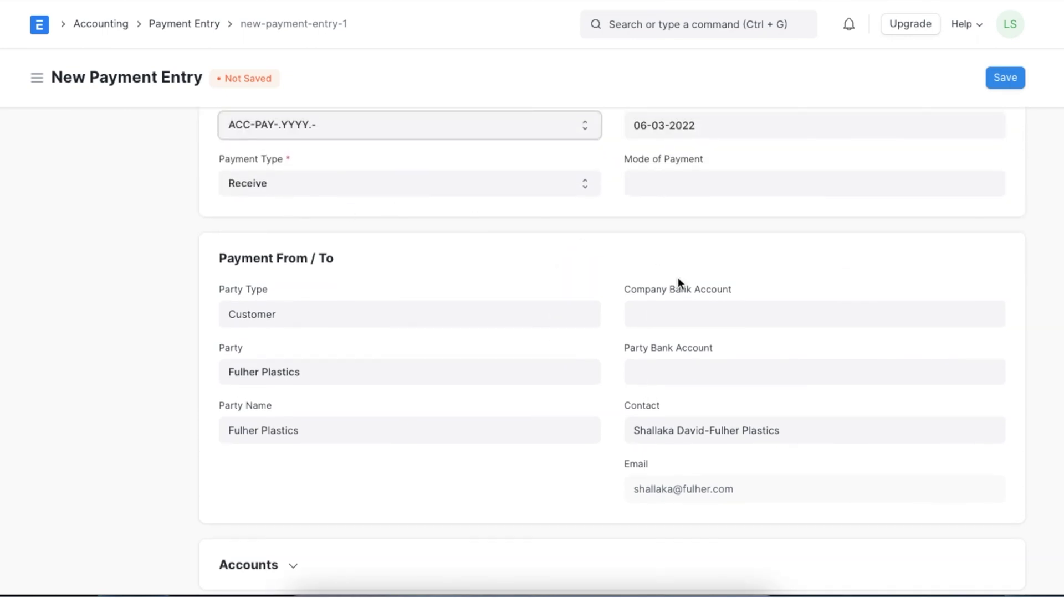
scroll(678, 277, "down", 20)
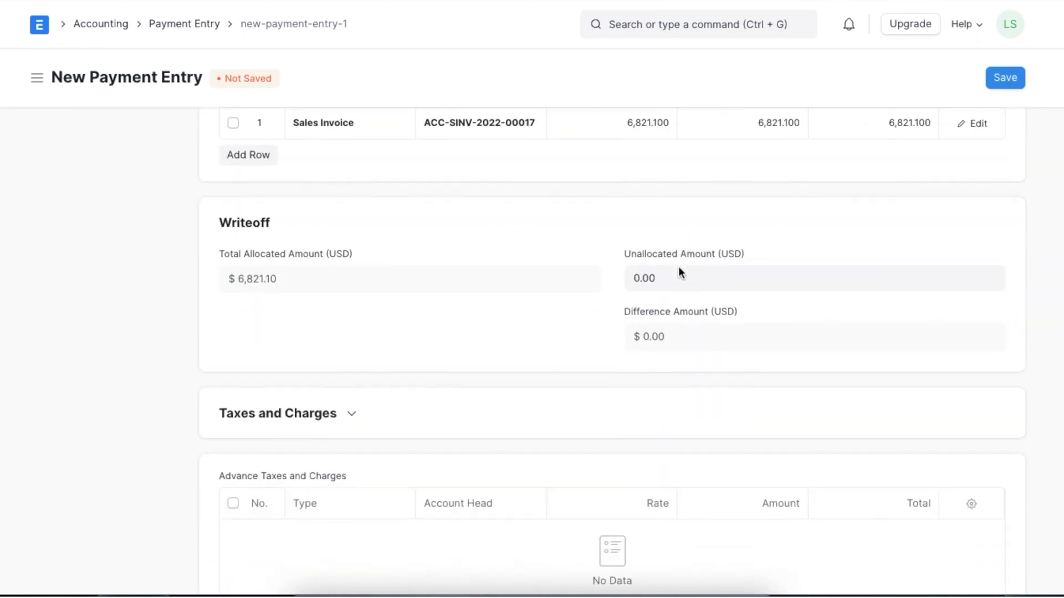
scroll(680, 272, "down", 8)
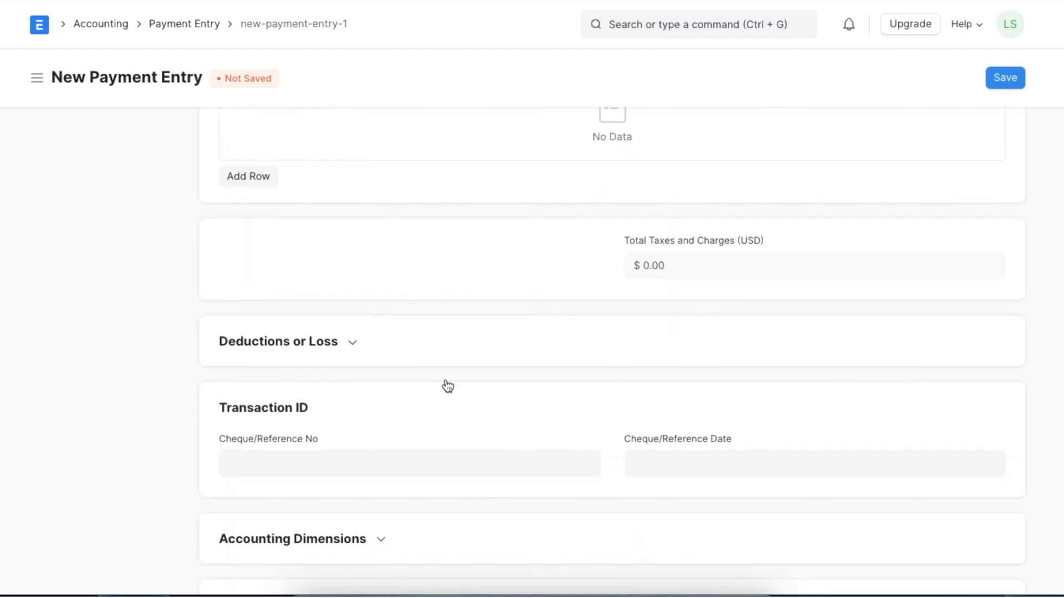
Add cheque reference 342563 dated 06-03-2022, save as ACC-PAY-2022-00015, and start submitting.
left_click(319, 465)
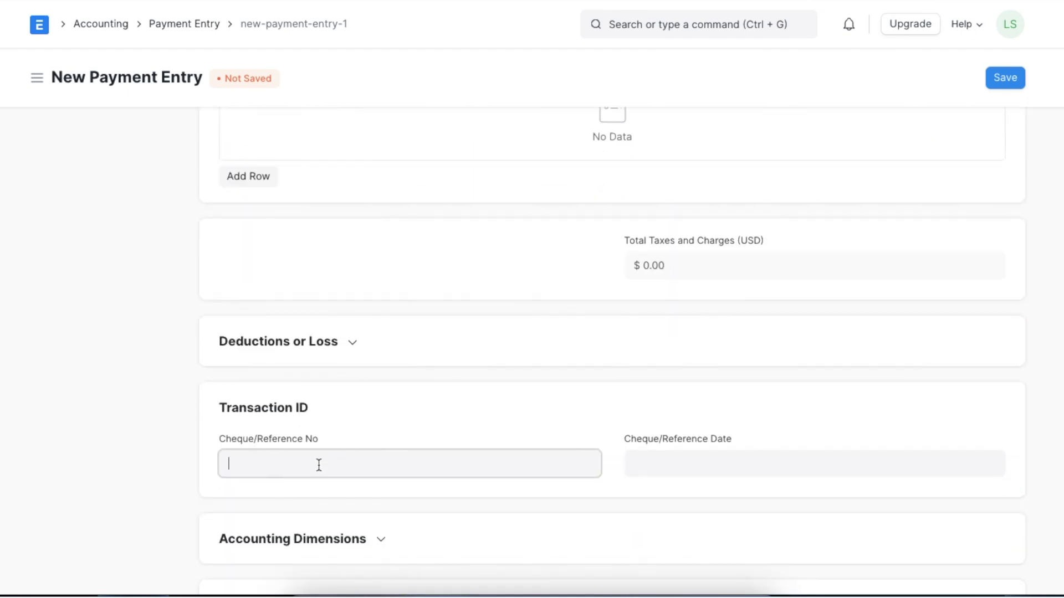
type("342563")
left_click(667, 468)
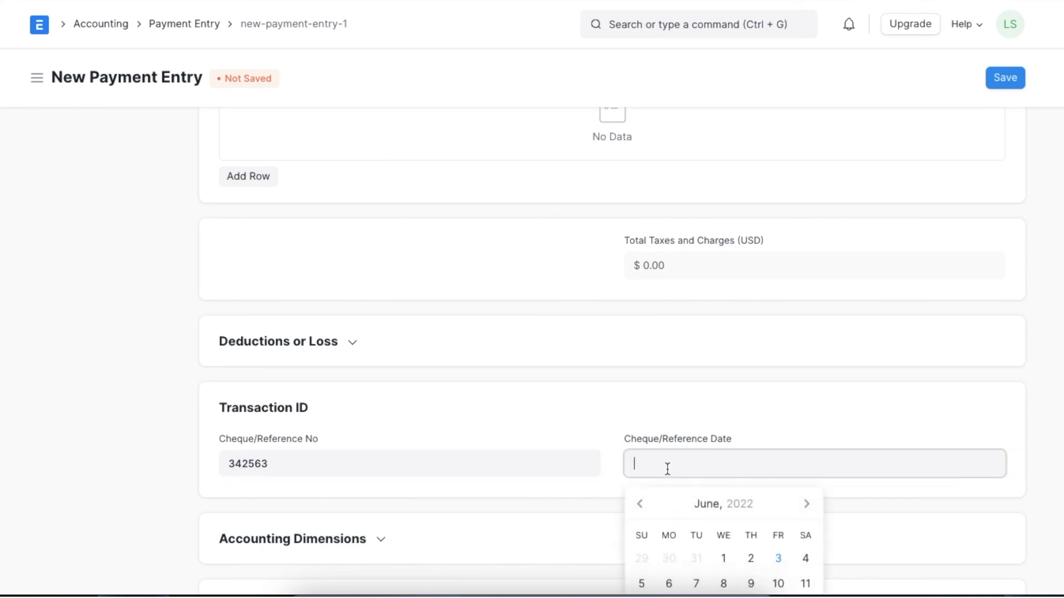
left_click(774, 557)
scroll(778, 379, "up", 20)
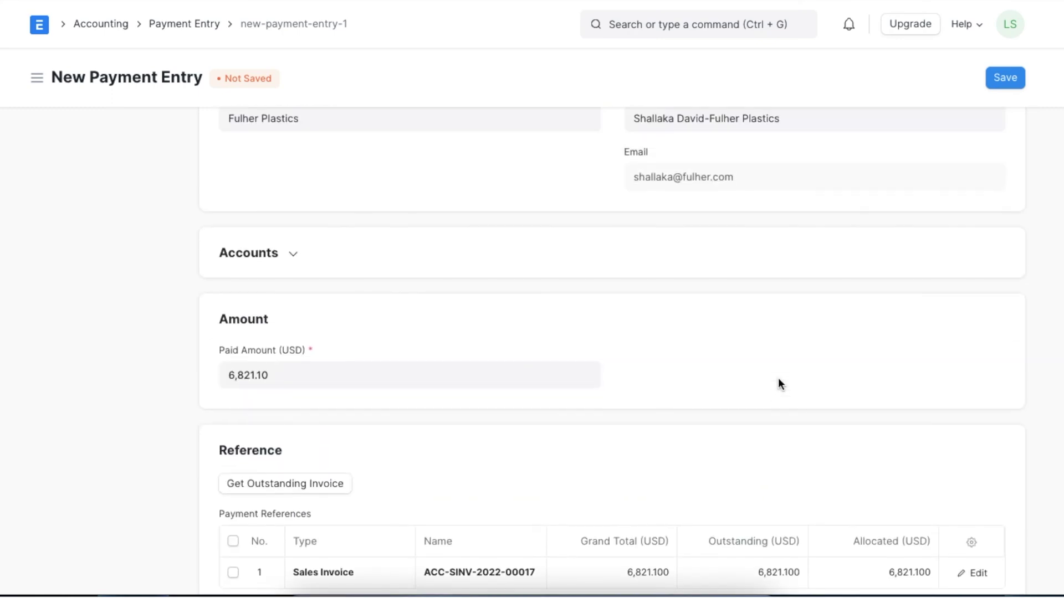
left_click(1005, 77)
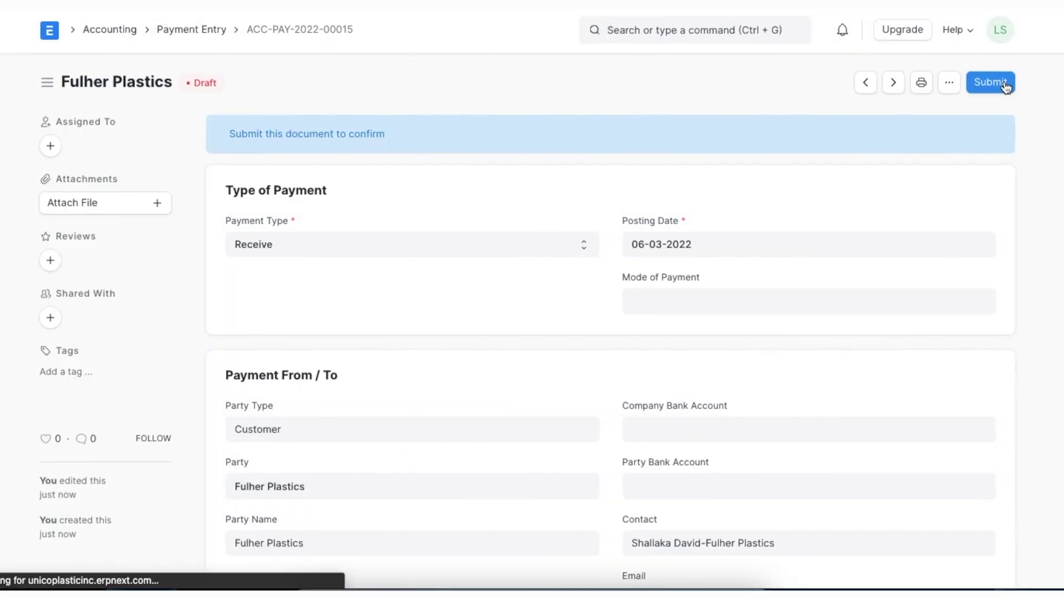
left_click(1002, 85)
Confirm the Fulher Plastics payment, then open Innovative Inc. invoice ACC-PINV-2022-00010's Create options.
left_click(713, 147)
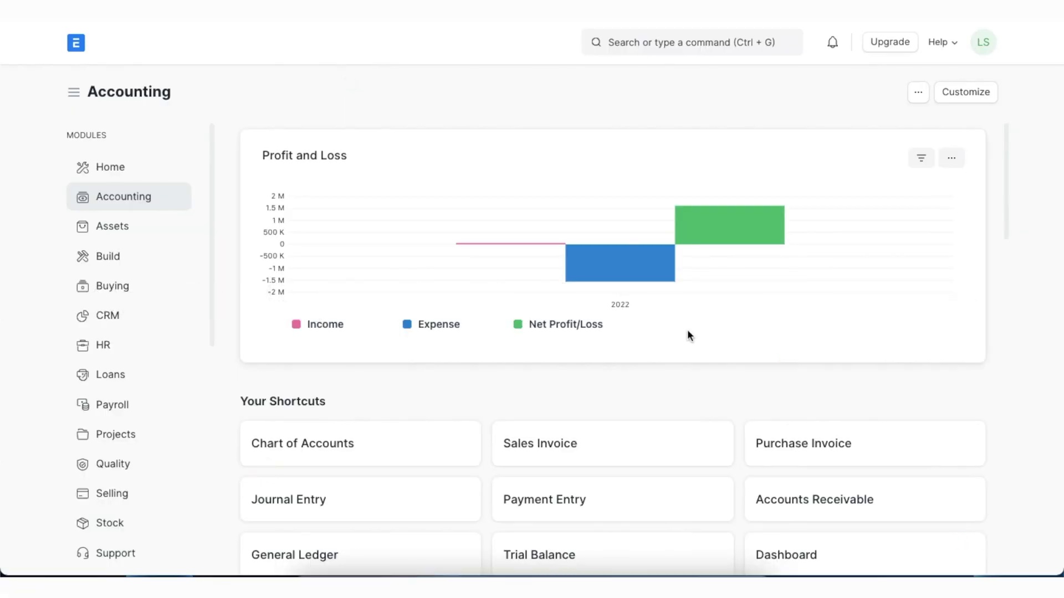
left_click(695, 43)
type("purchase i")
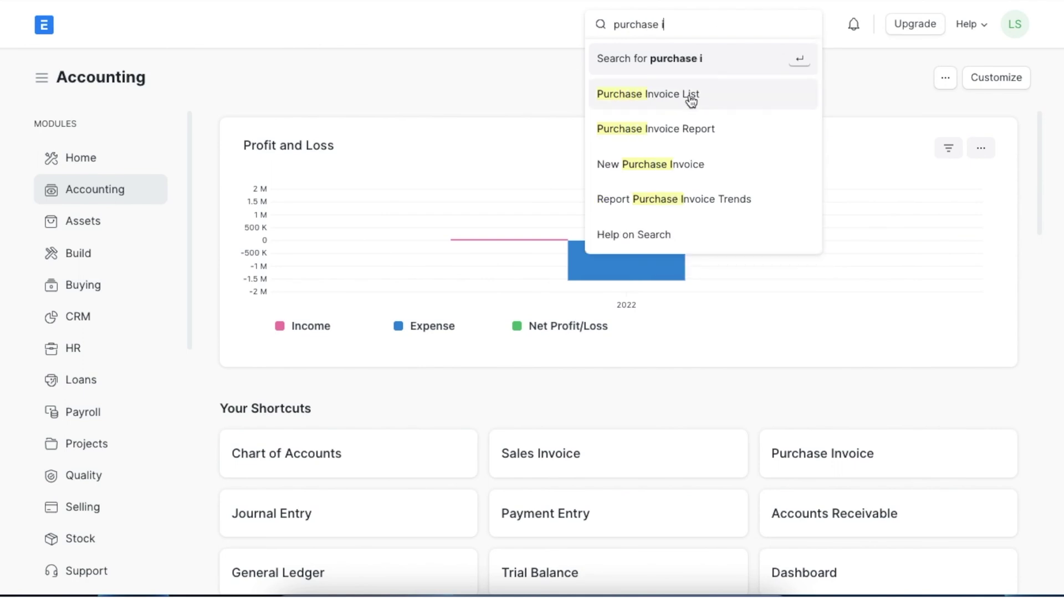
left_click(689, 94)
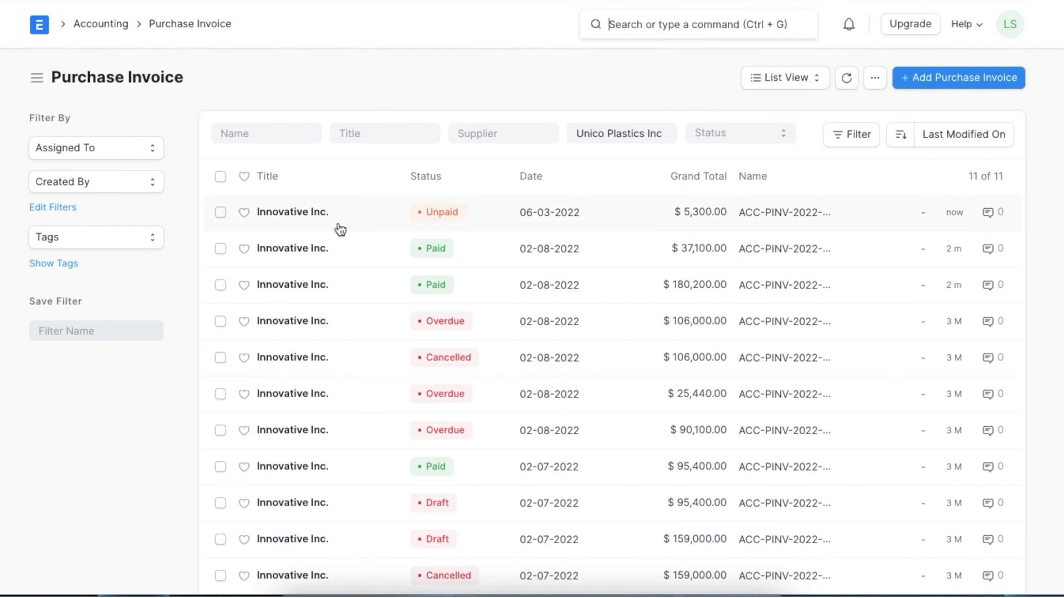
left_click(312, 213)
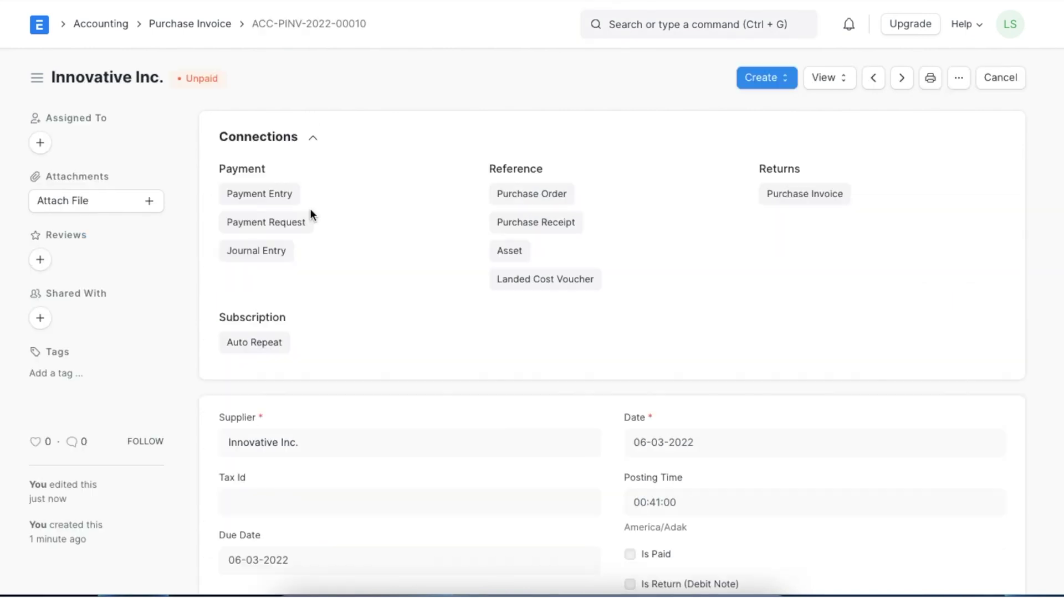
left_click(769, 83)
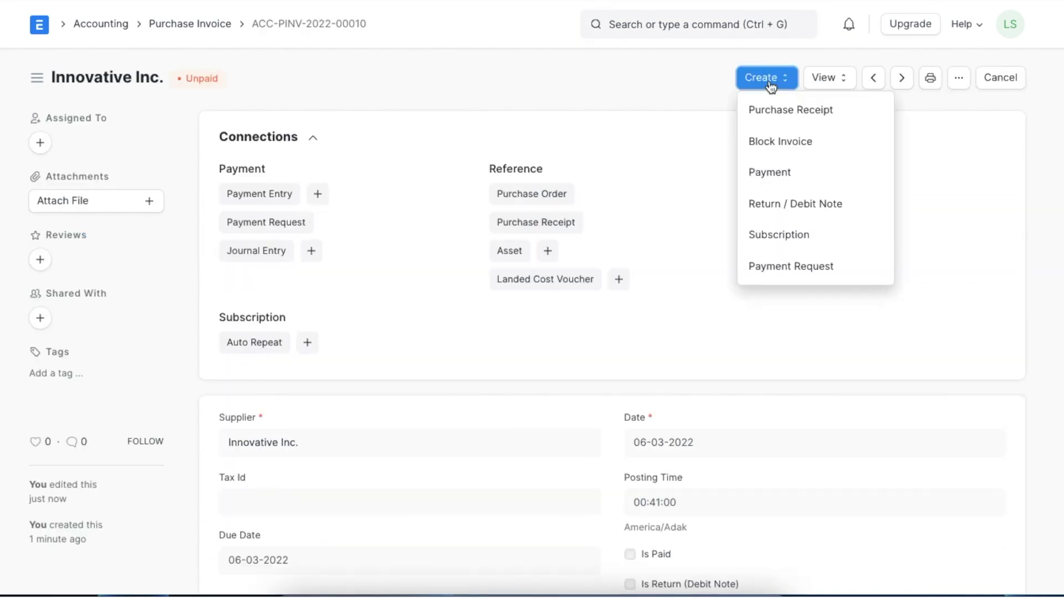
Create a 5,300.00 payment to Innovative Inc. from the purchase invoice and review its accounts.
left_click(785, 172)
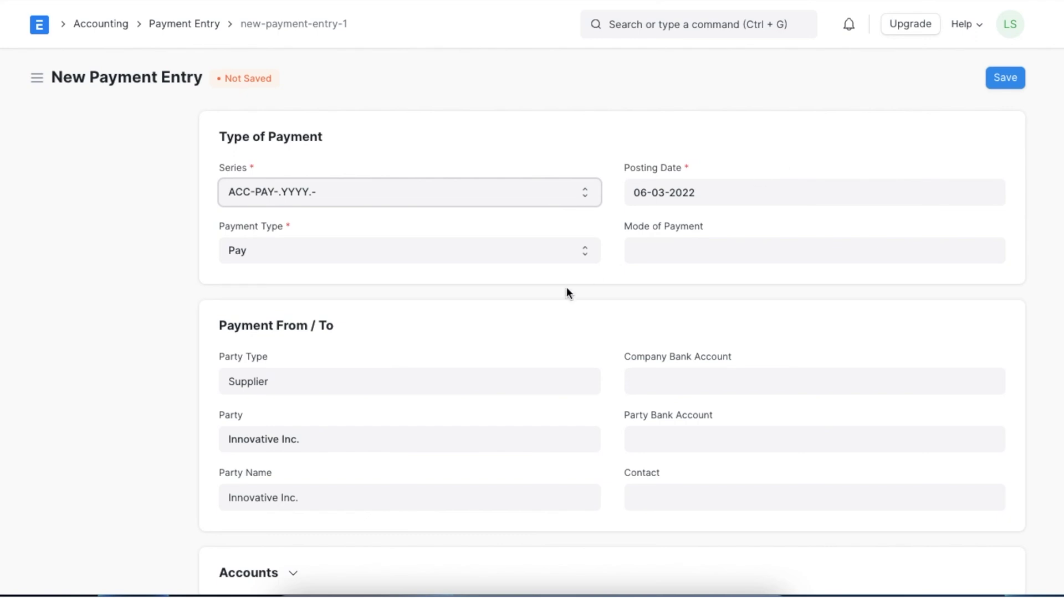
scroll(566, 292, "down", 1)
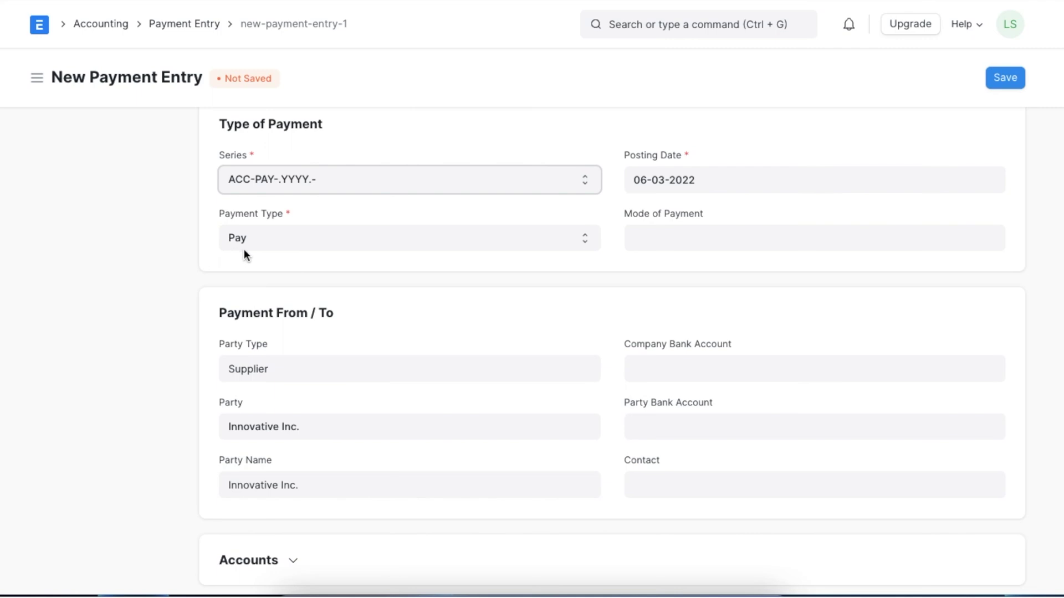
scroll(335, 388, "down", 5)
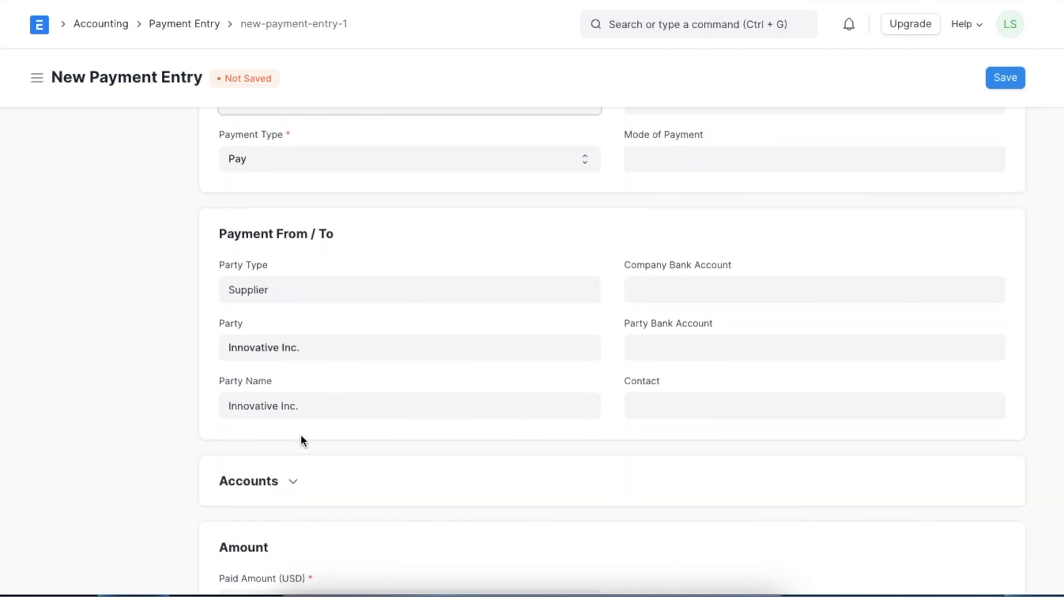
scroll(300, 450, "down", 5)
left_click(294, 272)
left_click(293, 271)
scroll(393, 363, "down", 5)
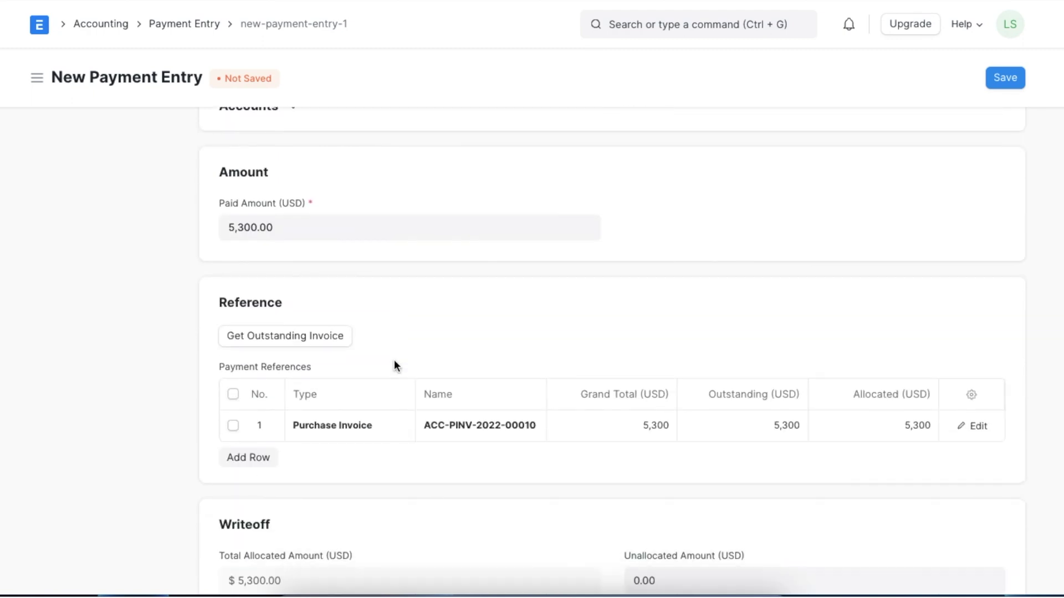
scroll(394, 361, "down", 12)
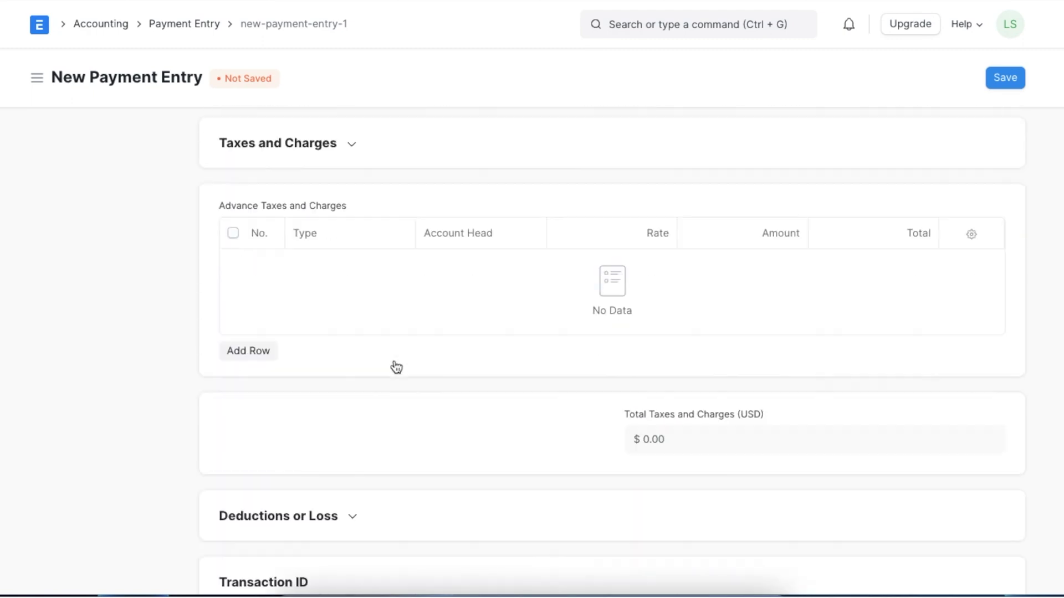
Add cheque reference 546372 dated 06-03-2022, then save and submit the supplier payment.
left_click(306, 456)
type("546372")
left_click(699, 460)
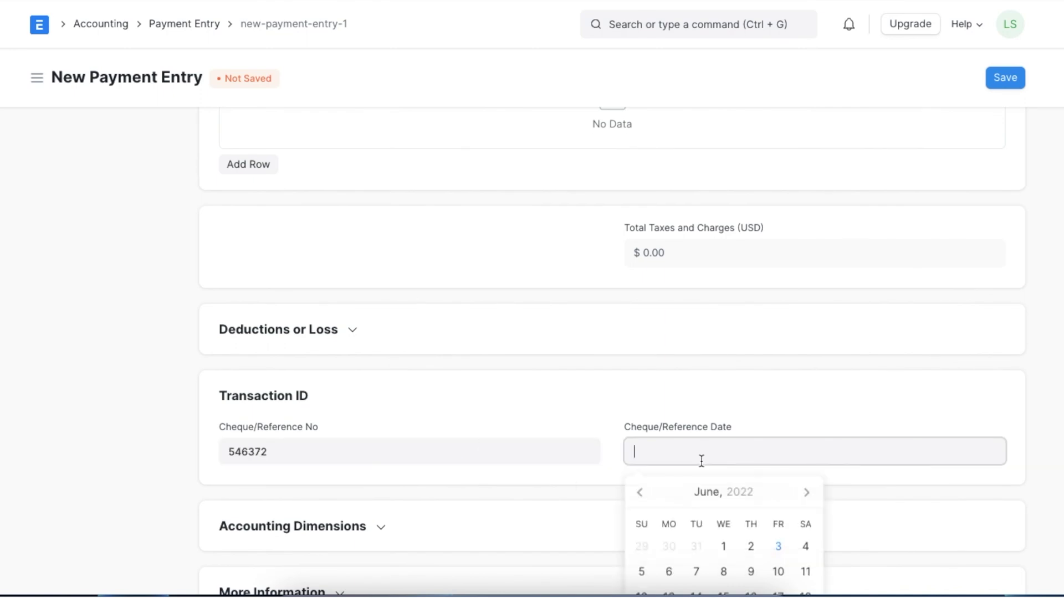
left_click(774, 545)
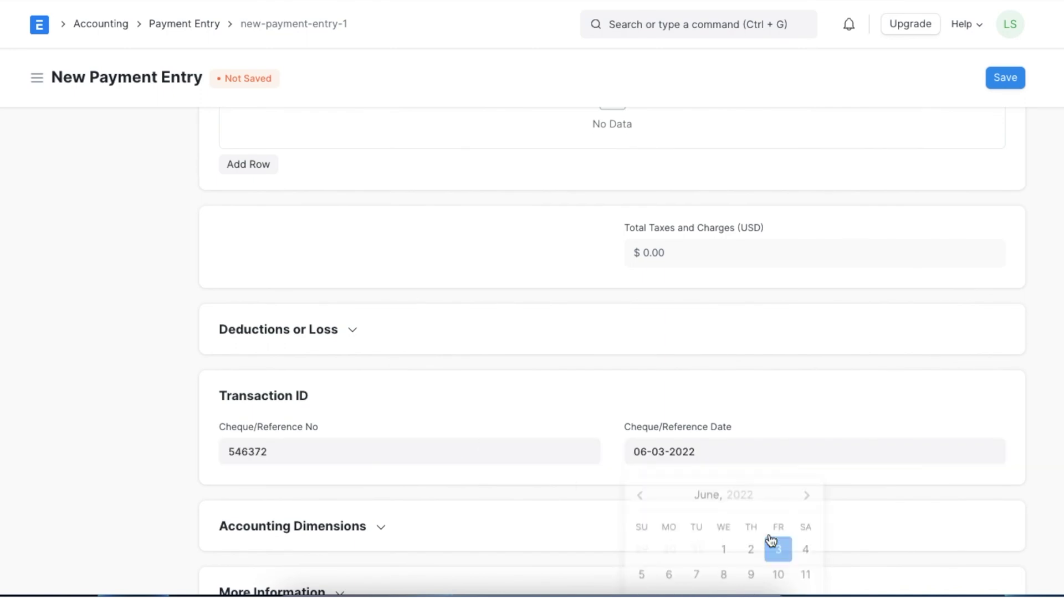
left_click(1008, 82)
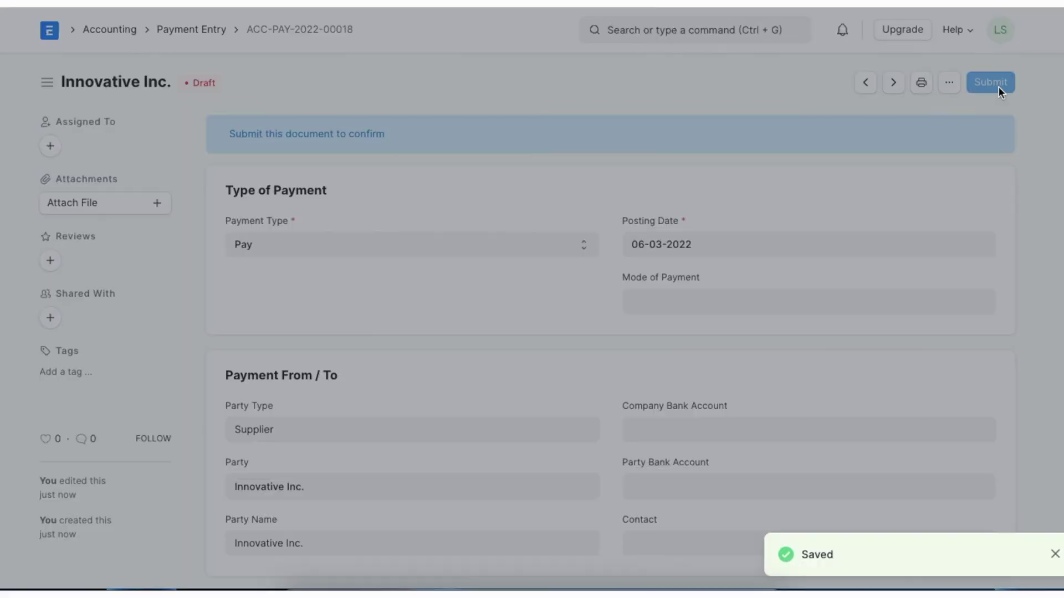
left_click(1000, 78)
left_click(710, 151)
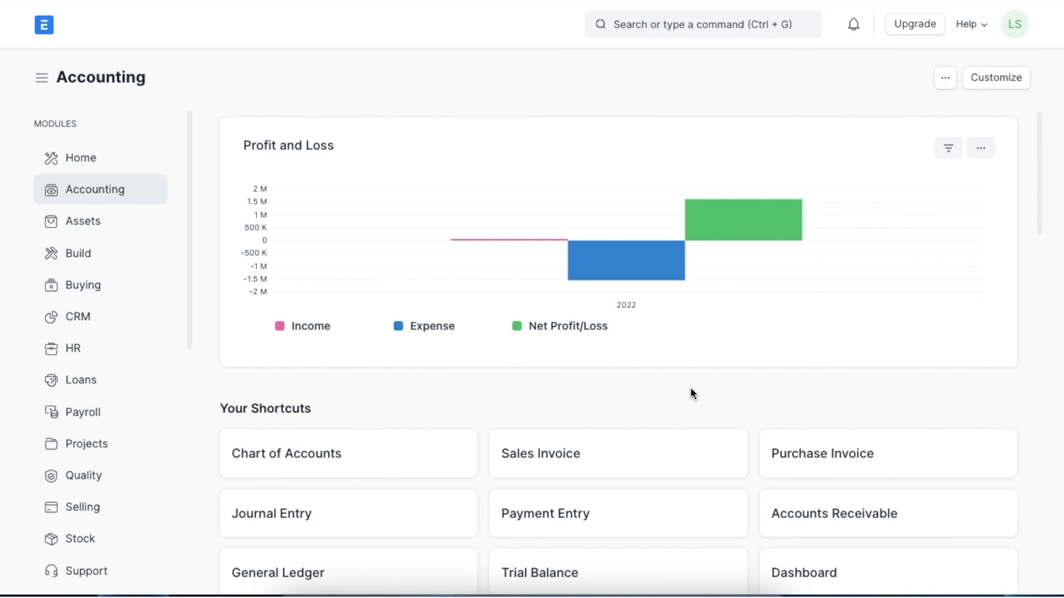
Open Fulher Plastics sales order SAL-ORD-2022-00008 from the Sales Order list and show its Create options.
left_click(671, 22)
type("sale")
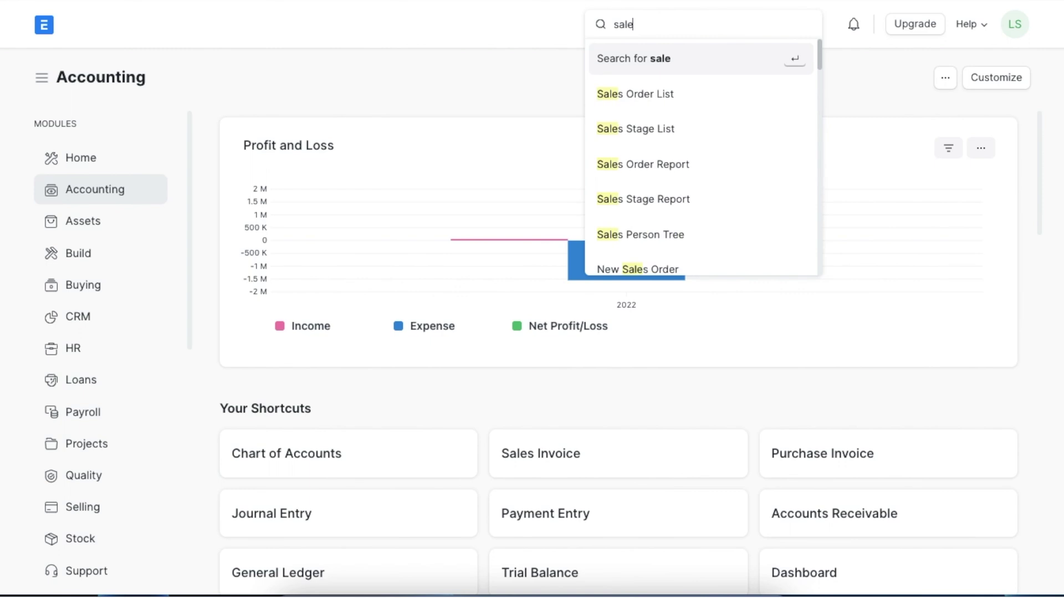
type("s order")
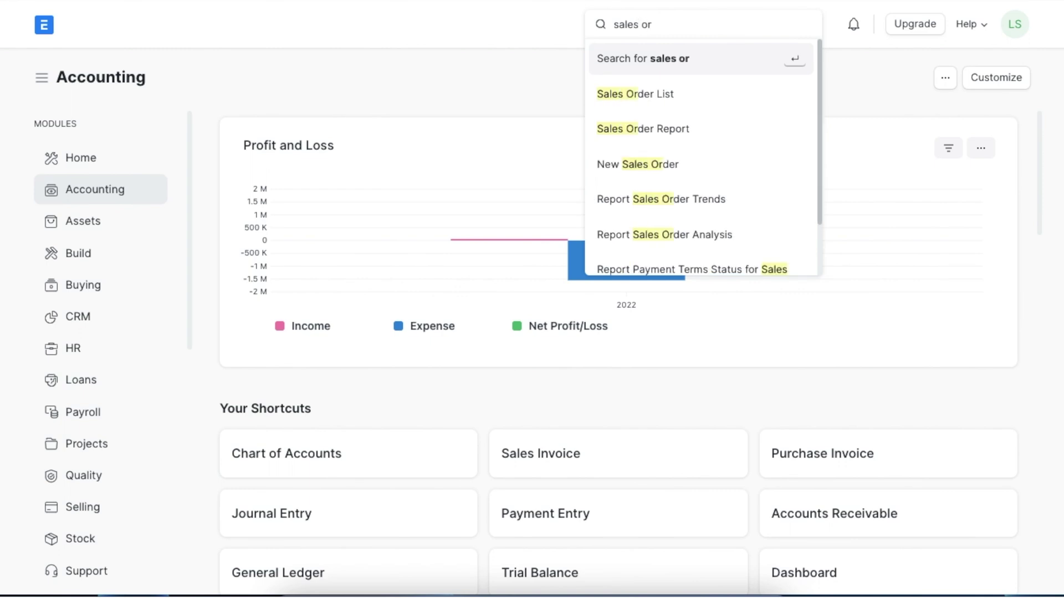
left_click(706, 99)
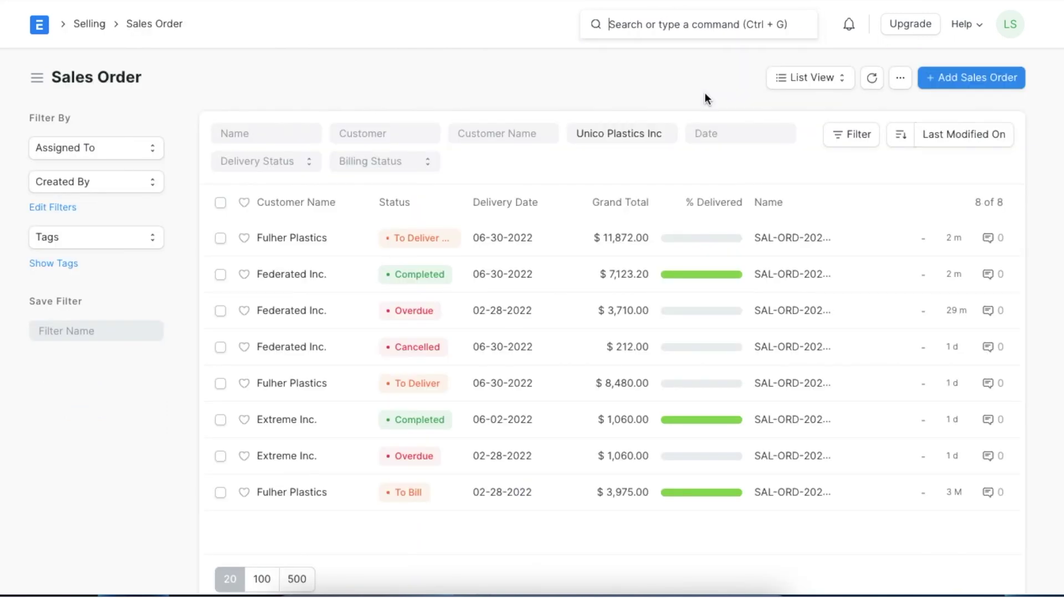
left_click(286, 239)
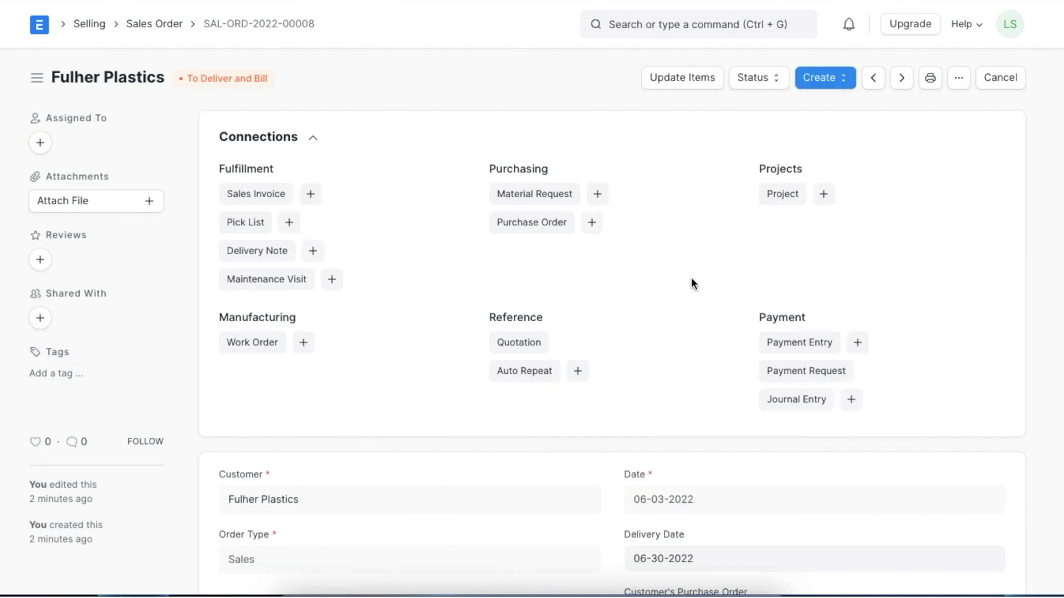
left_click(840, 84)
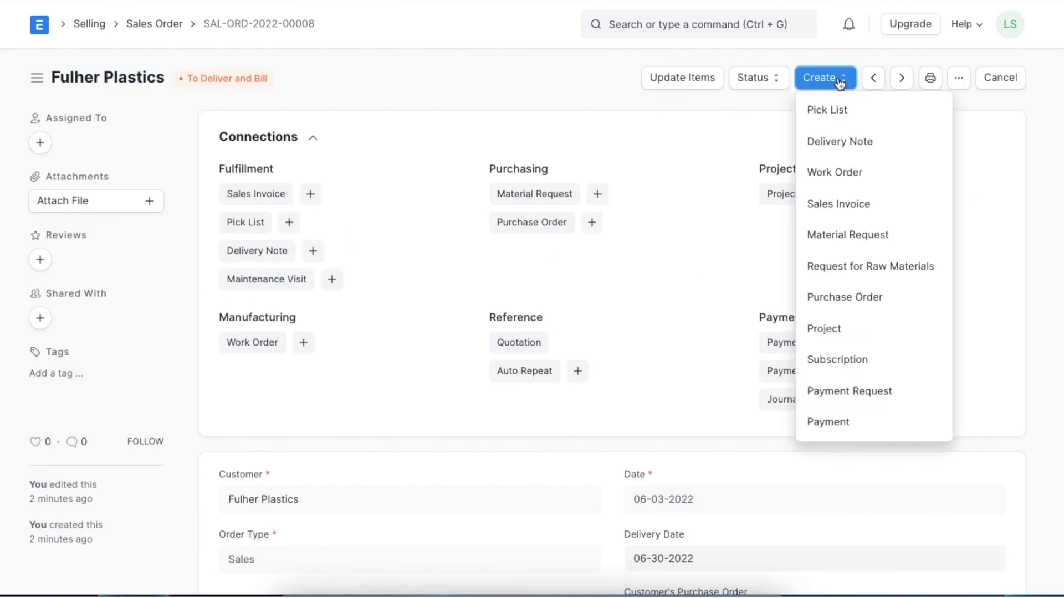
Create a payment entry from sales order SAL-ORD-2022-00008 and review its details.
left_click(873, 425)
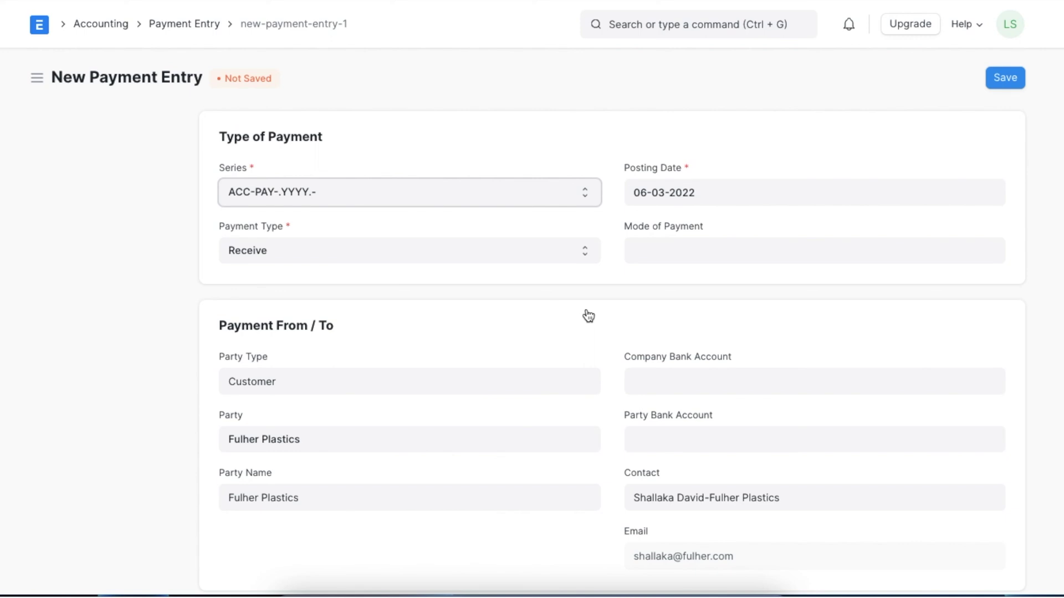
scroll(587, 316, "down", 5)
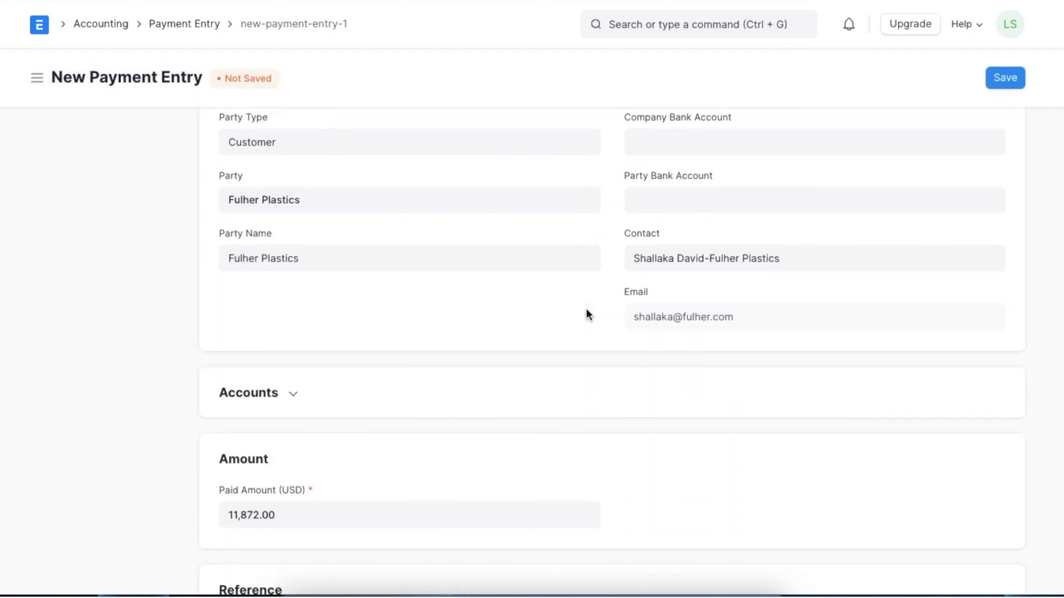
scroll(586, 308, "down", 7)
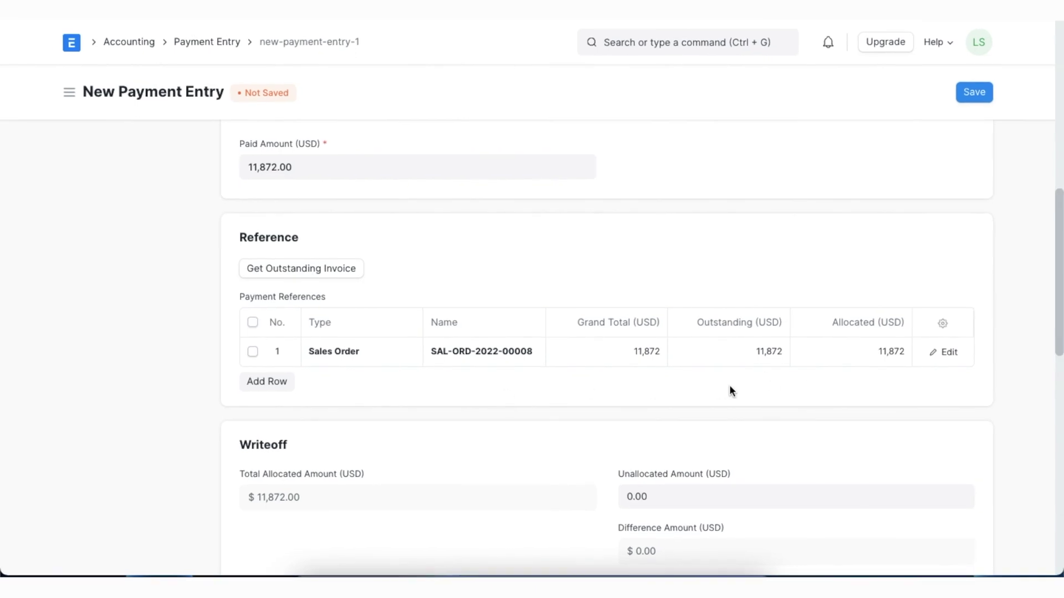
scroll(673, 531, "down", 5)
scroll(673, 533, "down", 2)
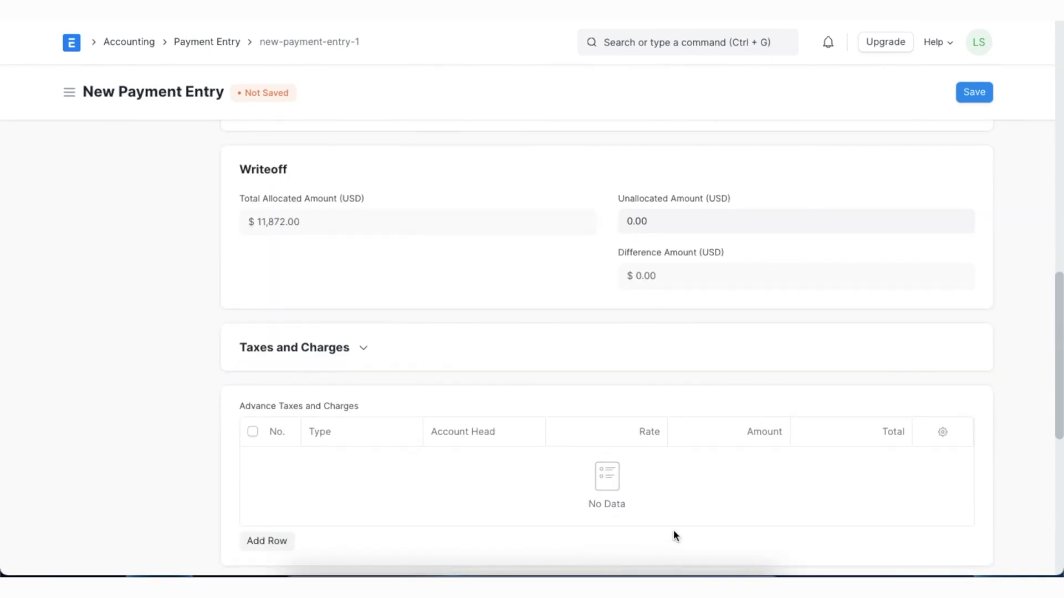
scroll(673, 530, "down", 6)
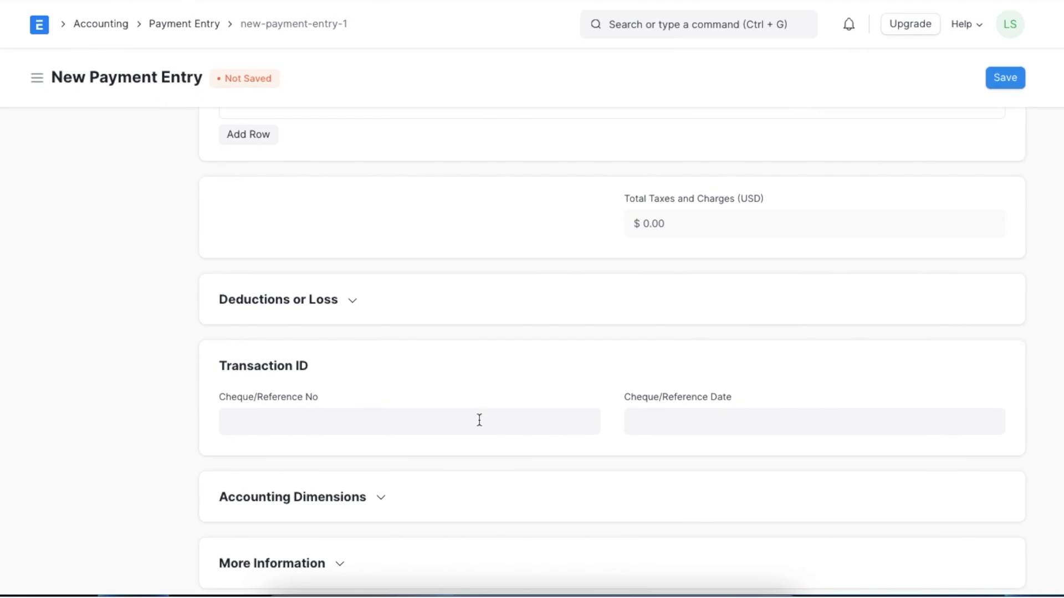
scroll(479, 419, "up", 20)
scroll(674, 272, "up", 3)
Set the Mode of Payment to Cash, then save and submit the advance payment.
left_click(660, 254)
type("cash")
left_click(660, 293)
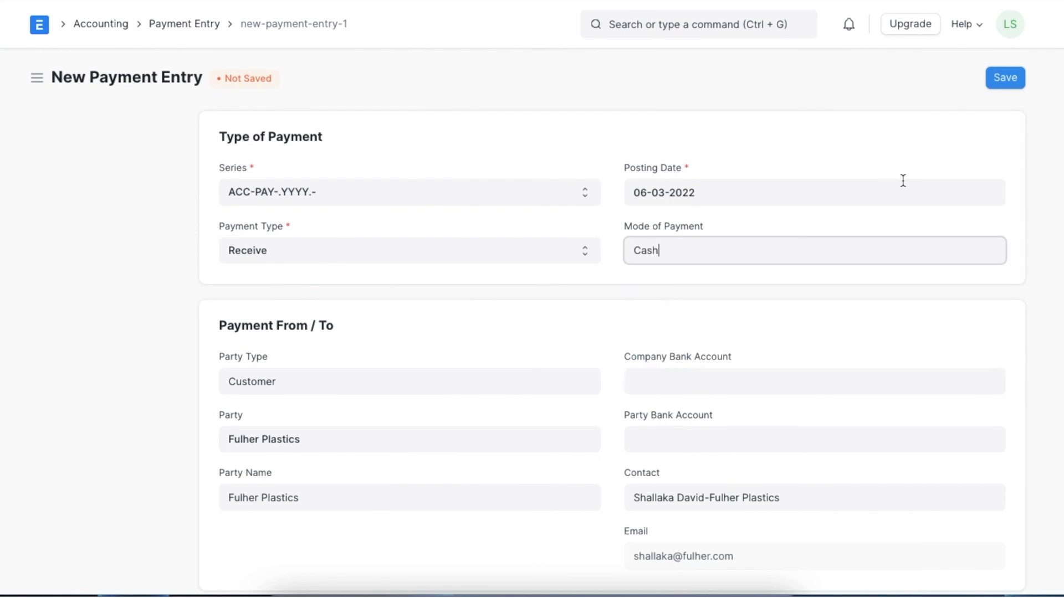
left_click(1007, 78)
left_click(1009, 78)
left_click(723, 144)
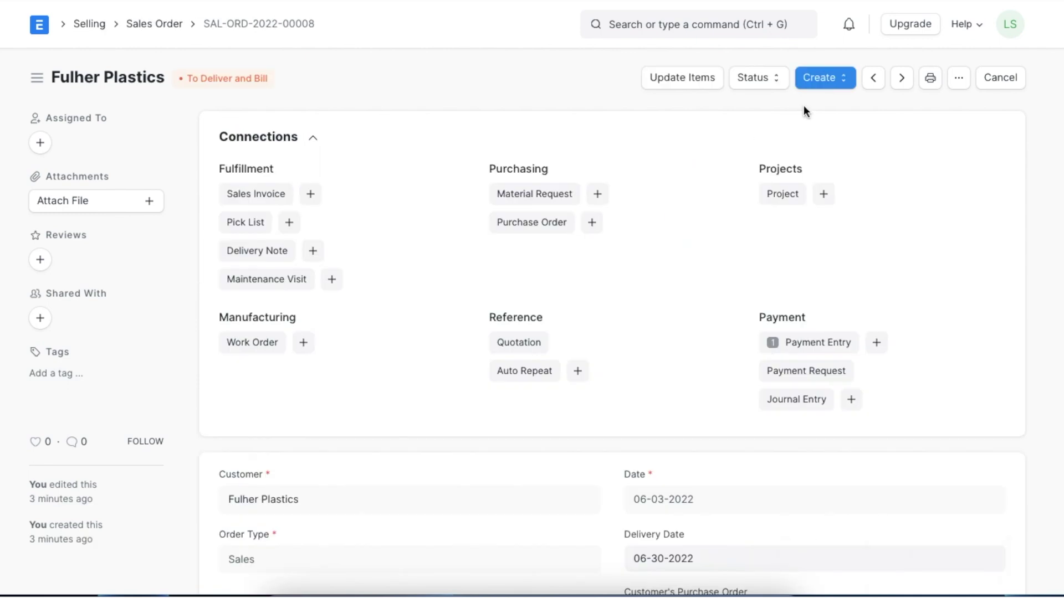
Create a Fulher Plastics sales invoice from the sales order.
left_click(840, 82)
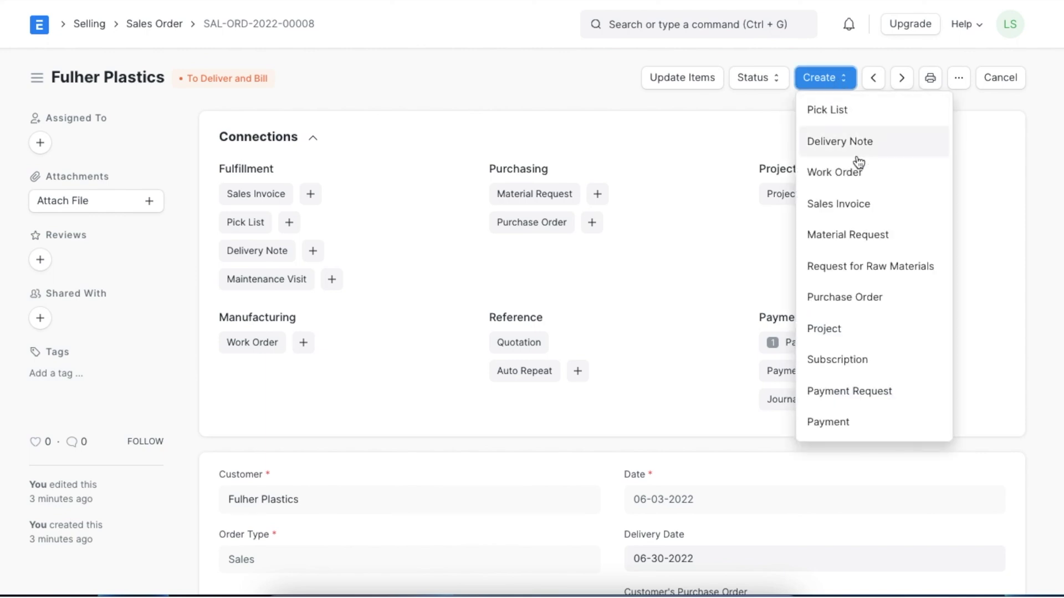
left_click(861, 219)
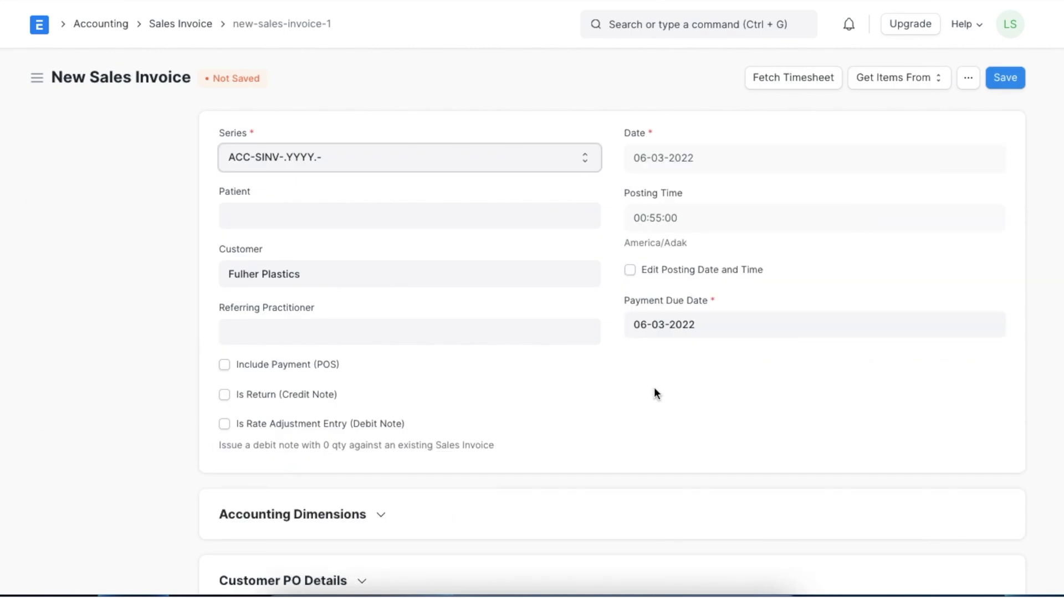
scroll(654, 391, "down", 15)
scroll(654, 393, "down", 15)
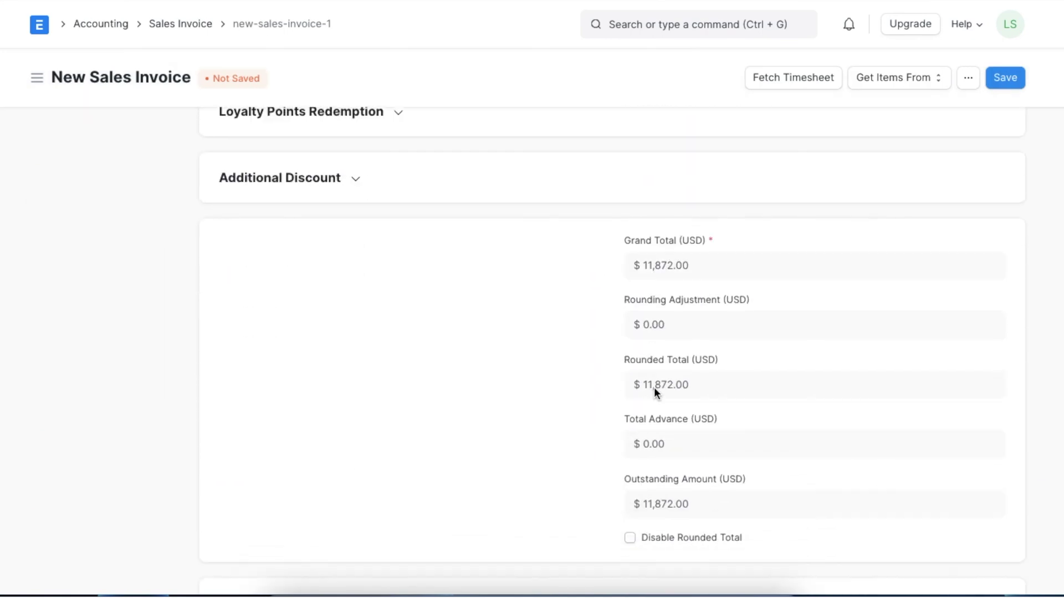
Fetch advances, remove the ACC-PAY-2022-00012 row, then save and submit the invoice.
left_click(344, 304)
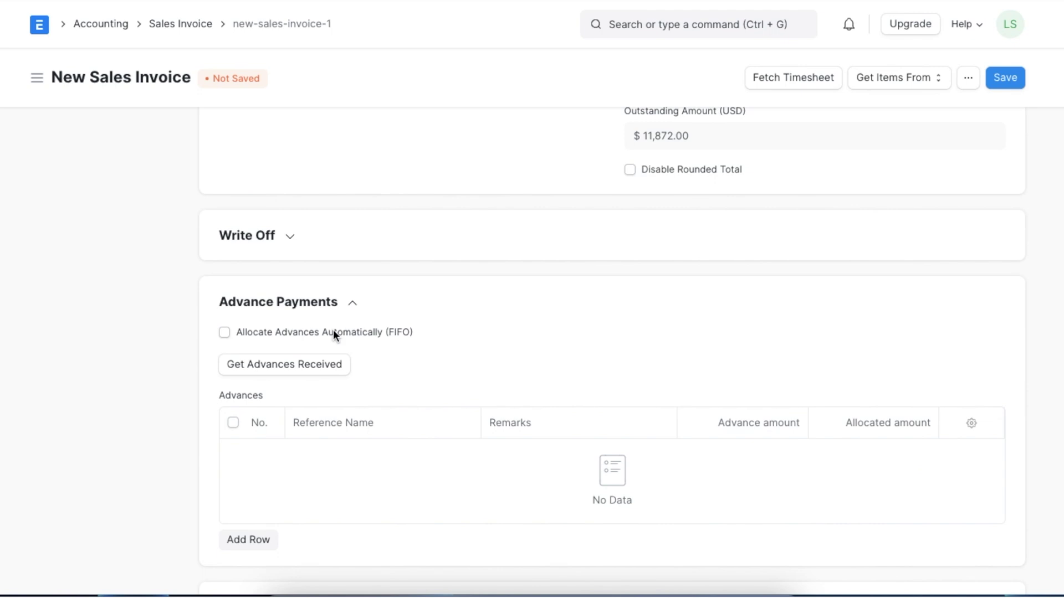
left_click(321, 375)
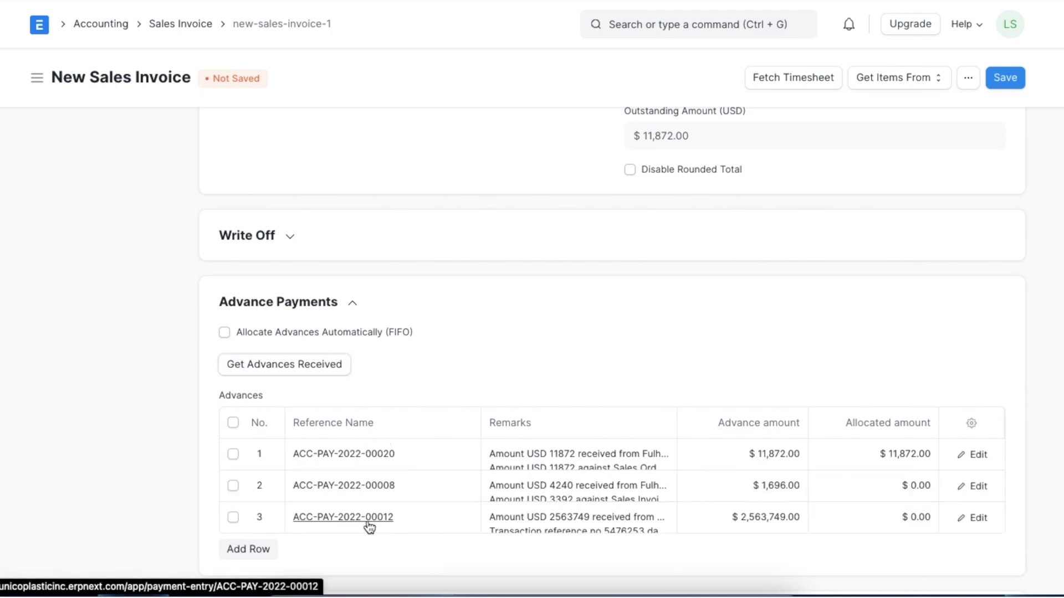
left_click(233, 517)
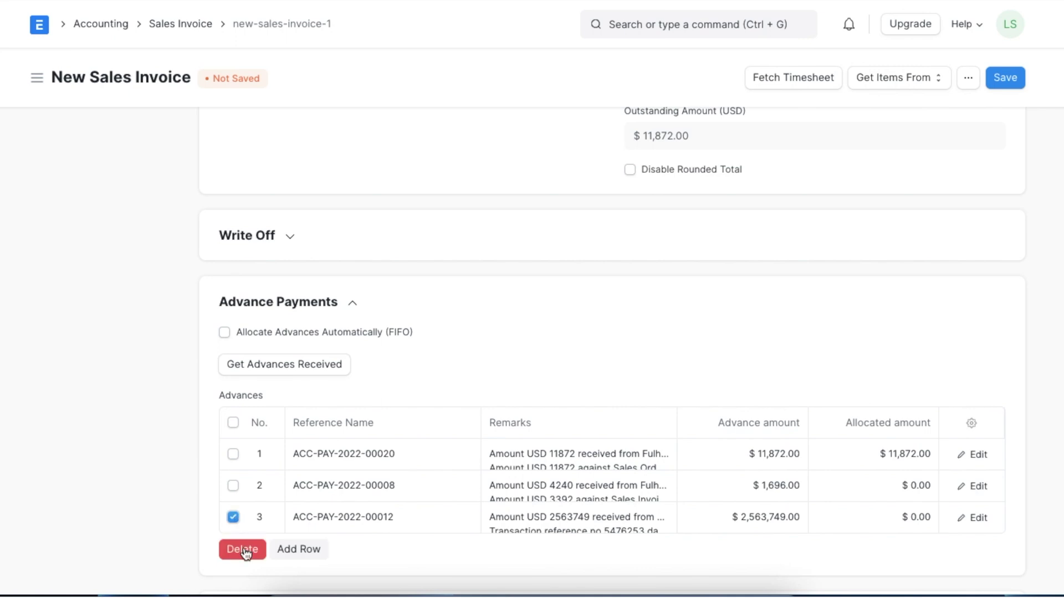
left_click(245, 550)
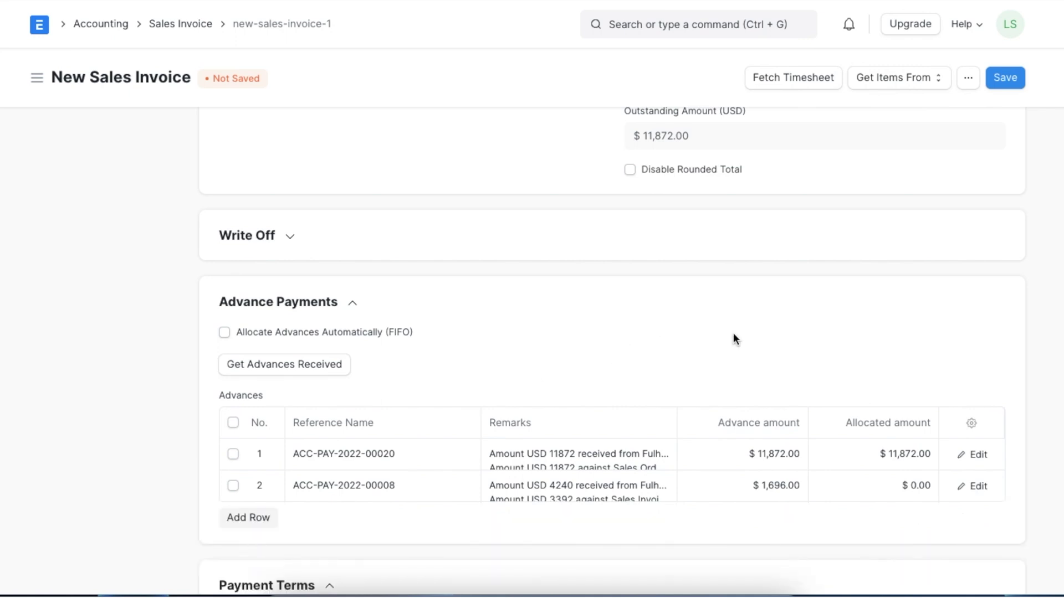
left_click(1005, 76)
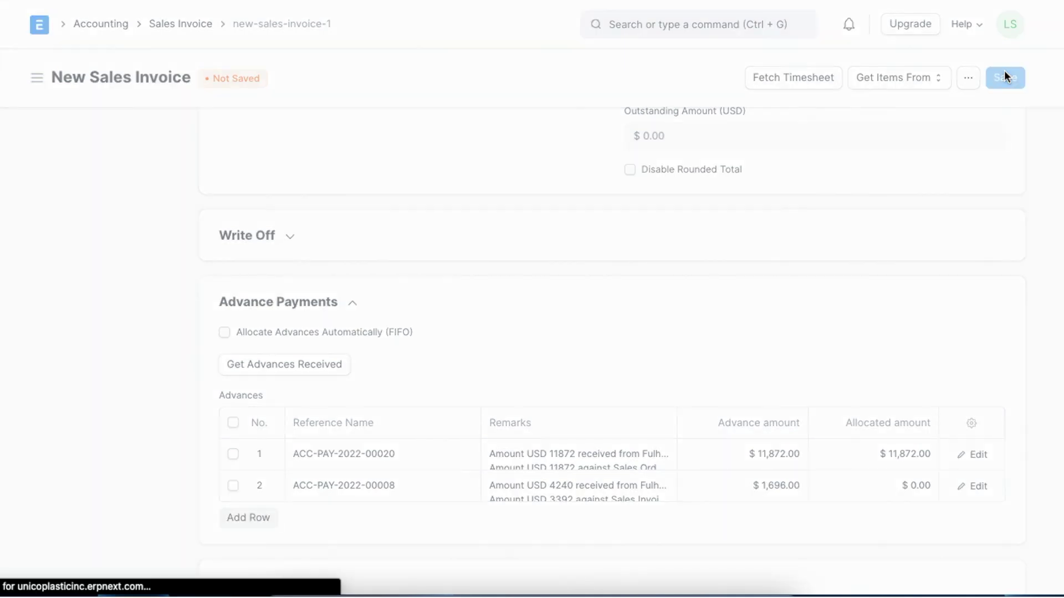
left_click(992, 77)
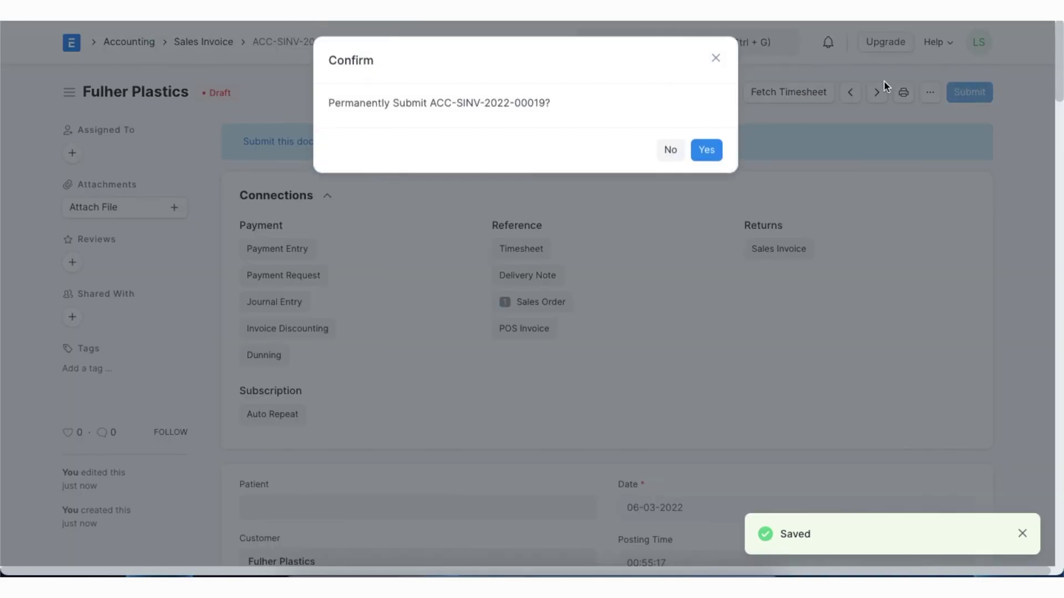